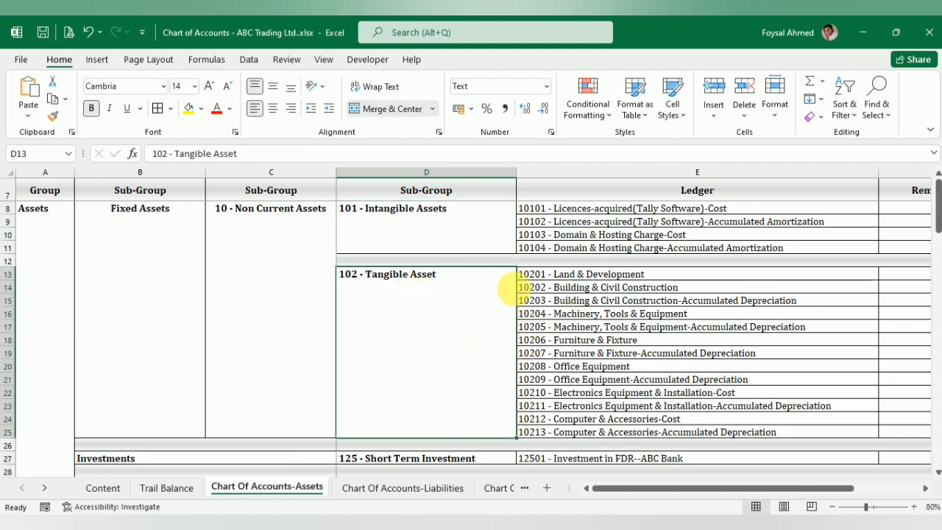
# - Examine the ledger names listed under 101 - Intangible Assets and 102 - Tangible Asset in the assets chart of accounts
pyautogui.click(579, 211)
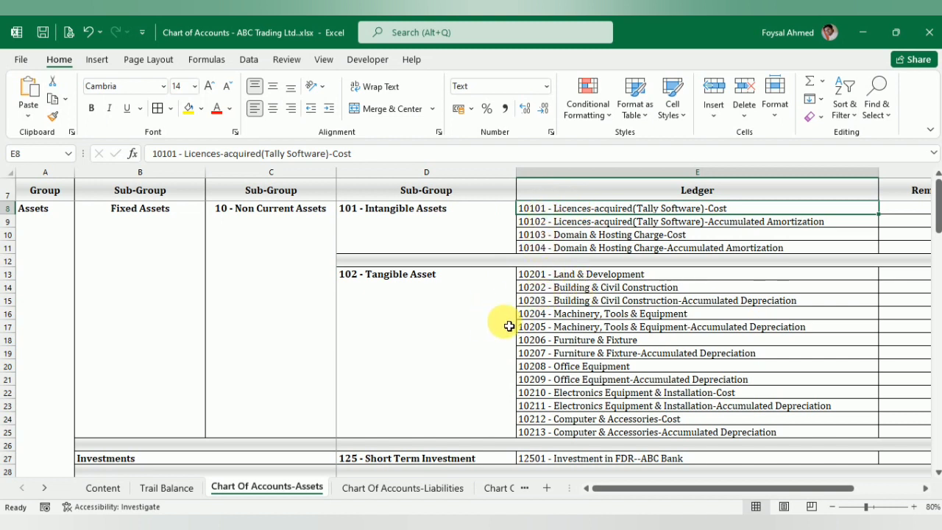
pyautogui.doubleClick(707, 221)
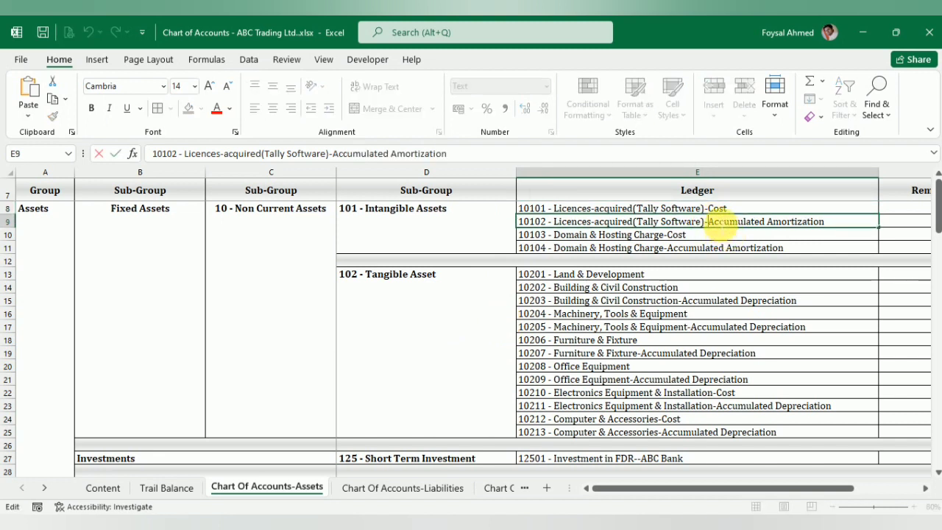
pyautogui.moveTo(708, 223); pyautogui.dragTo(770, 233)
pyautogui.click(797, 226)
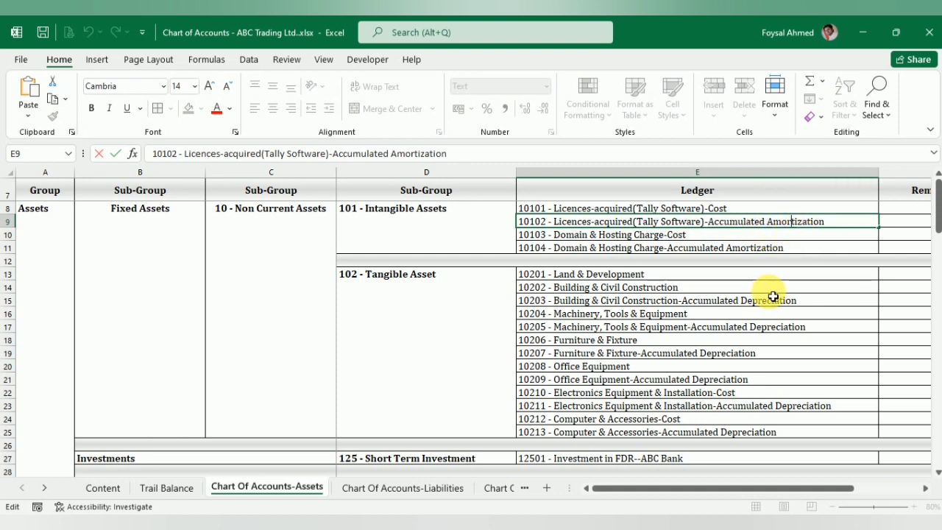
pyautogui.click(711, 288)
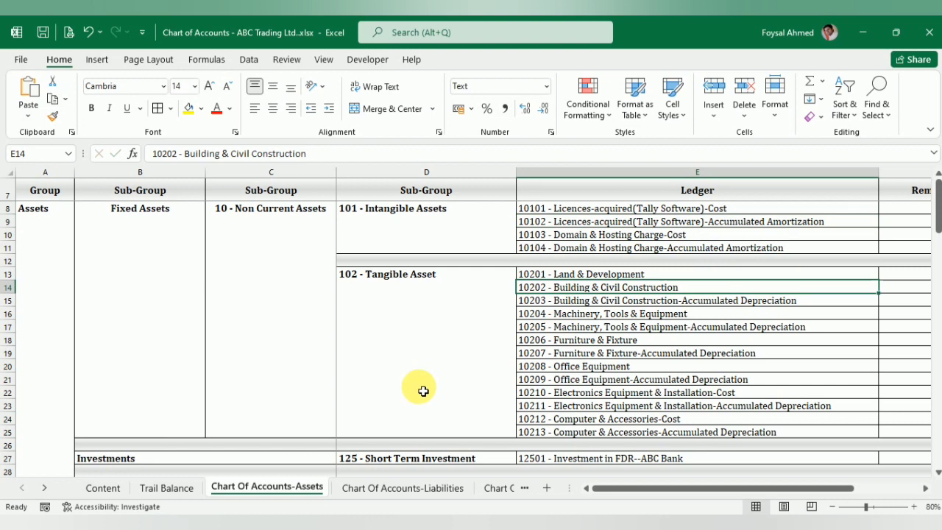
pyautogui.click(396, 229)
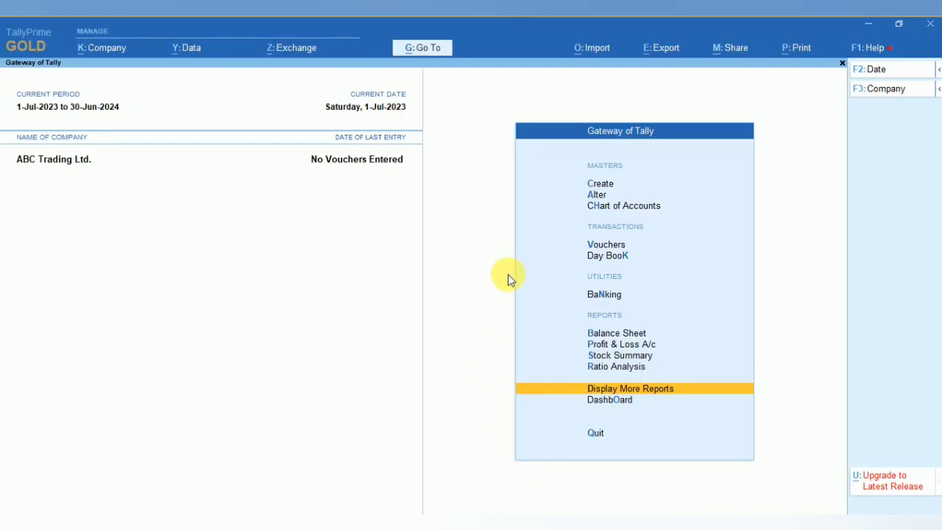
# - Start a new ledger in TallyPrime and name it 10101 - Licences-acquired(Tally Software)-Cost, copying the name from the Excel chart of accounts
pyautogui.click(610, 184)
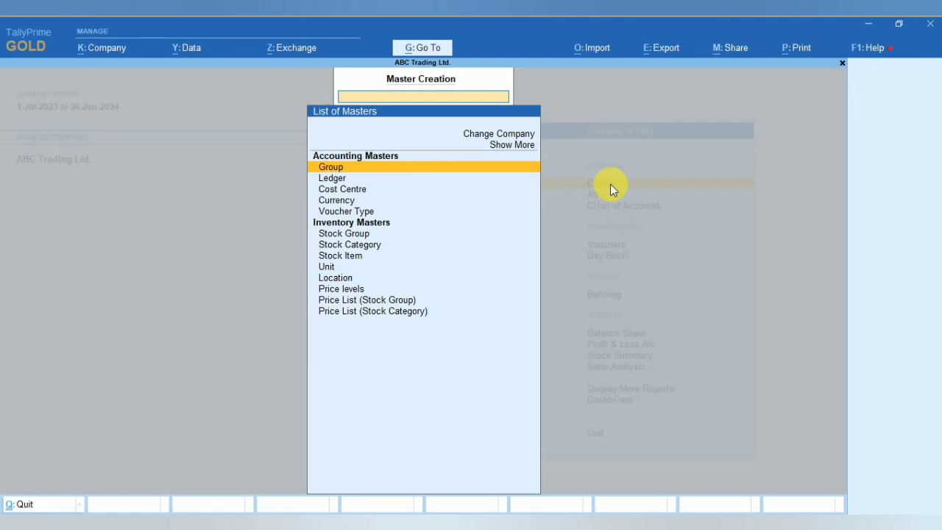
pyautogui.click(332, 181)
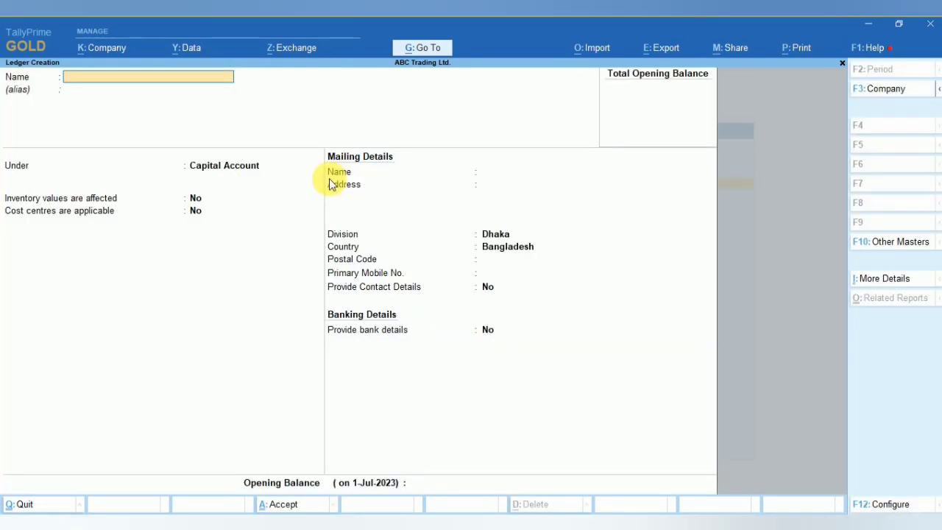
pyautogui.hotkey('alt', 'Tab')
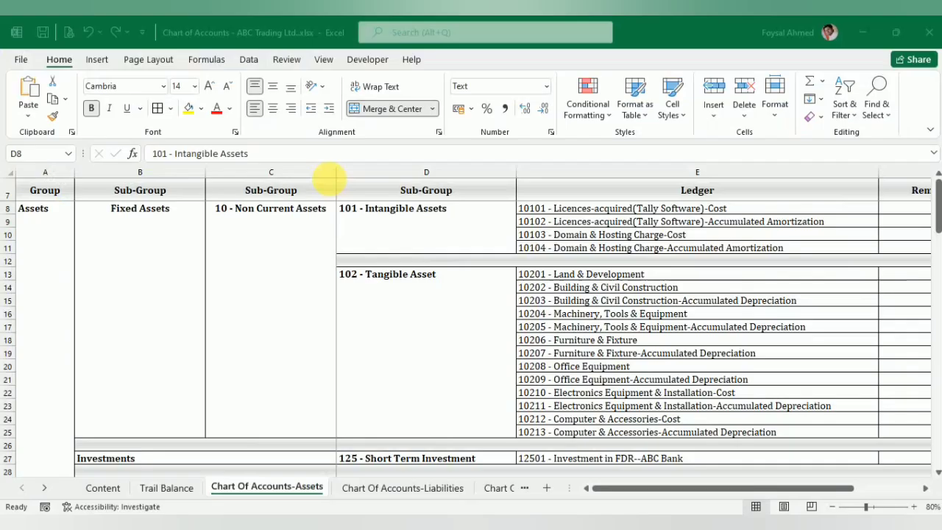
pyautogui.click(582, 214)
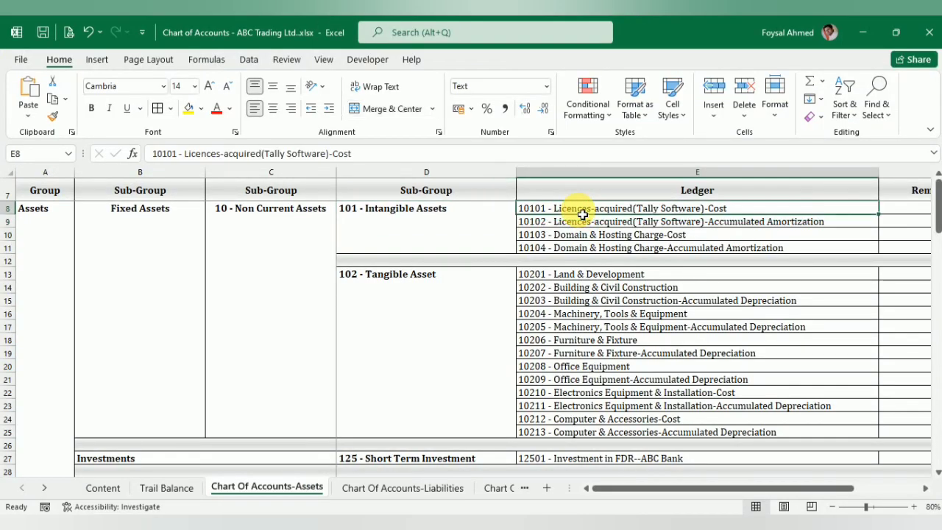
pyautogui.hotkey('ctrl', 'c')
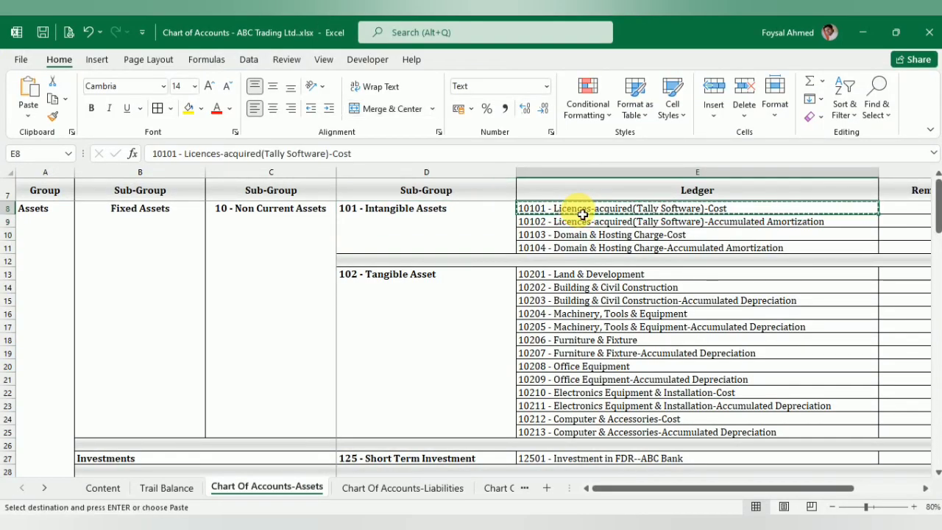
pyautogui.hotkey('alt', 'Tab')
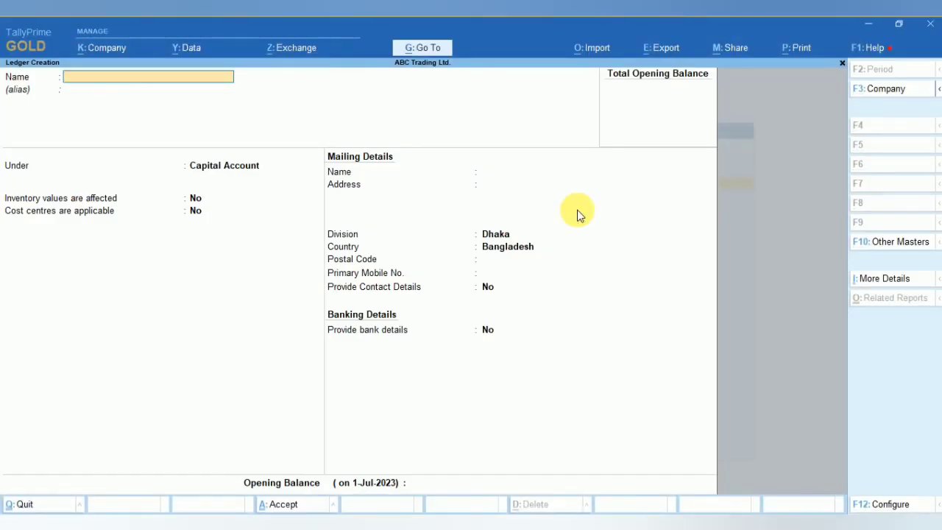
pyautogui.press('ctrl')
pyautogui.hotkey('ctrl', 'v')
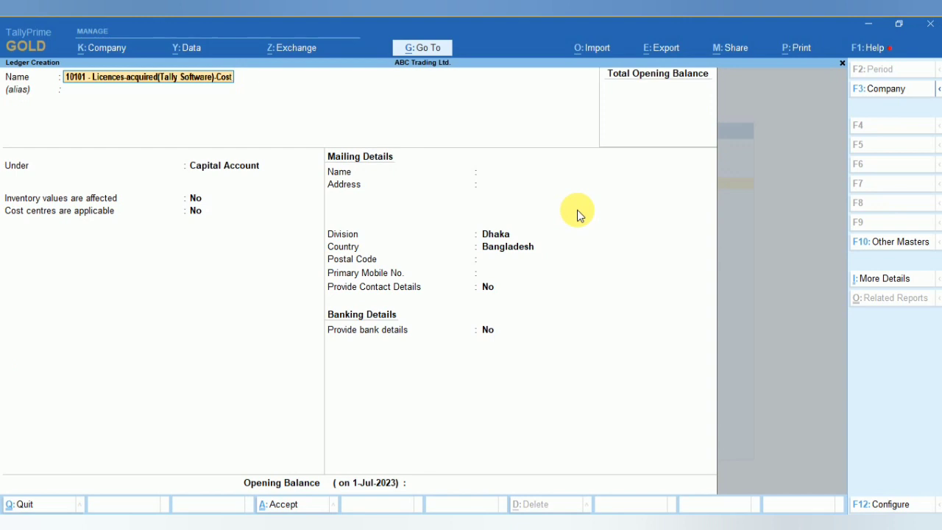
# - Place the ledger under the group 101 - Intangible Assets and set cost centres as applicable to Yes
pyautogui.press('Return')
pyautogui.press('Return')
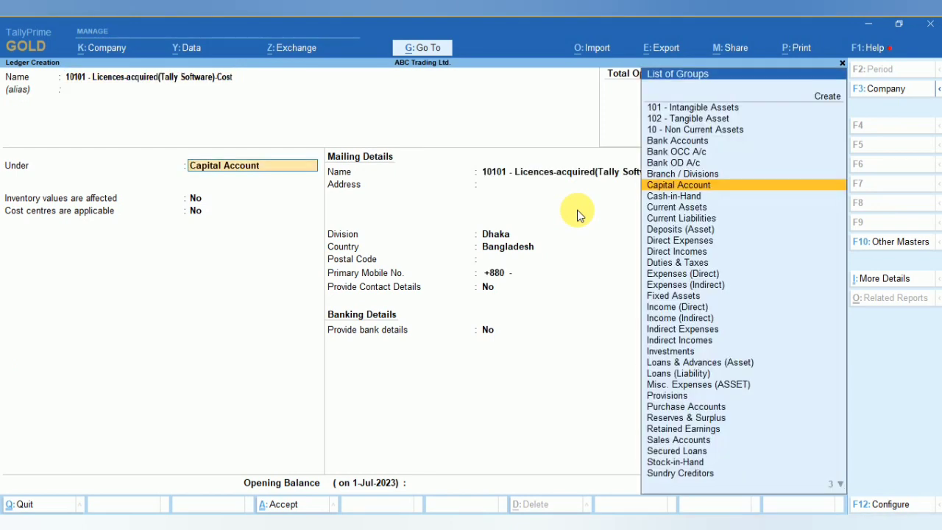
pyautogui.write('101')
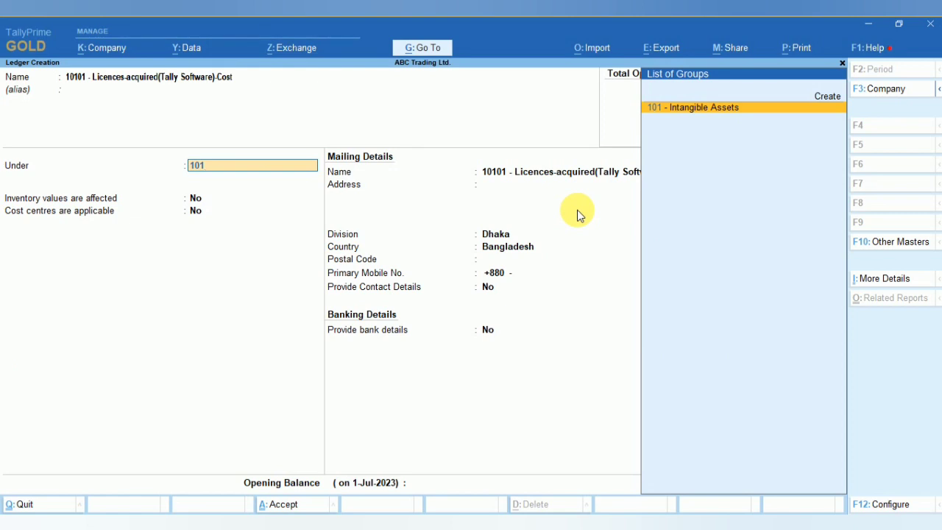
pyautogui.press('Return')
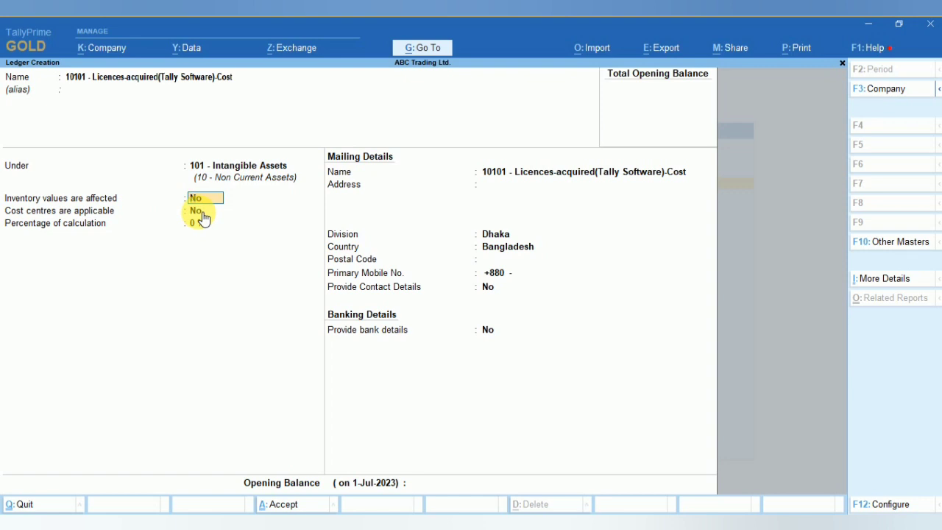
pyautogui.press('Return')
pyautogui.write('y')
pyautogui.press('Return')
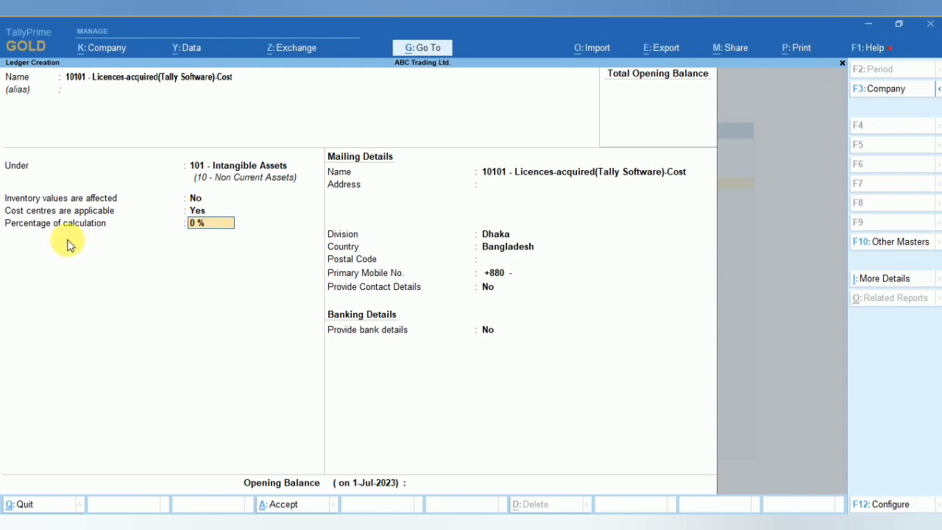
# - Keep the defaults for percentage of calculation, mailing details and banking details, and save the ledger
pyautogui.press('Return')
pyautogui.press('Return')
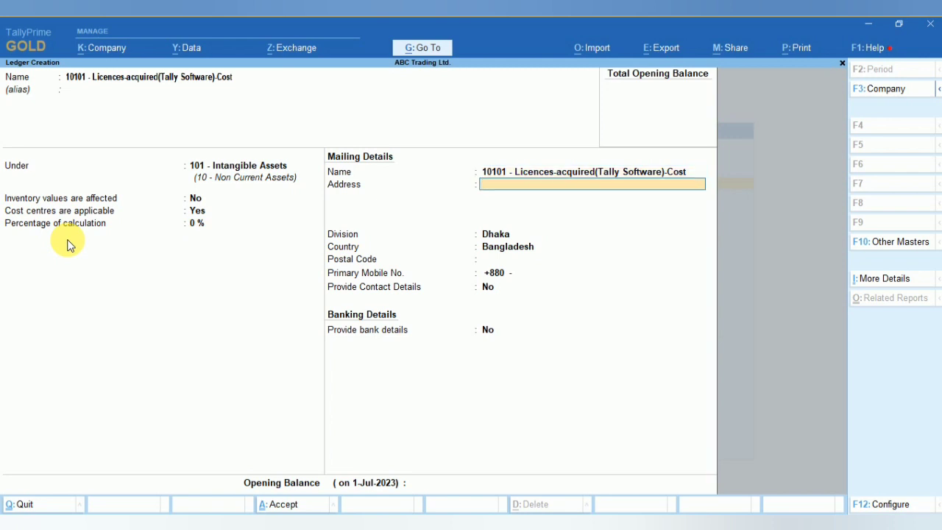
pyautogui.press('Return')
pyautogui.press('Return')
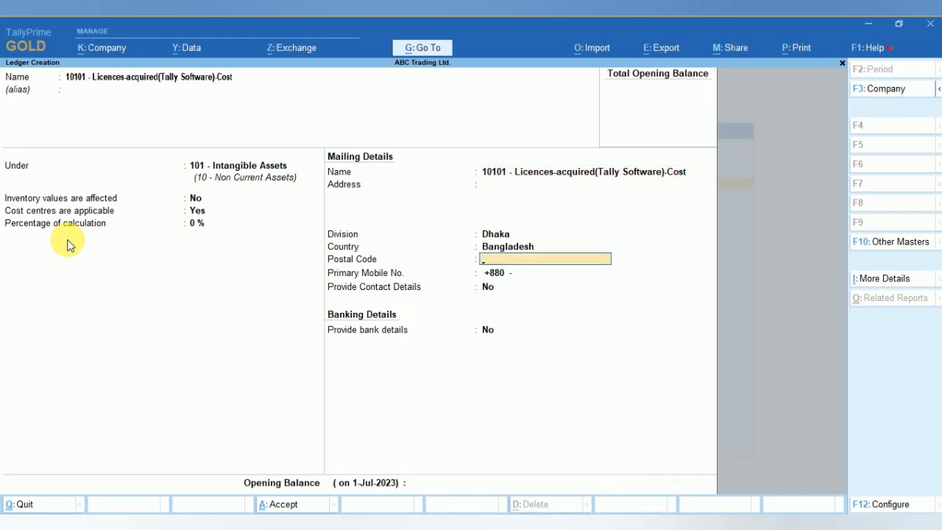
pyautogui.press('Return')
pyautogui.press('Return')
pyautogui.press('Return')
pyautogui.press('Return')
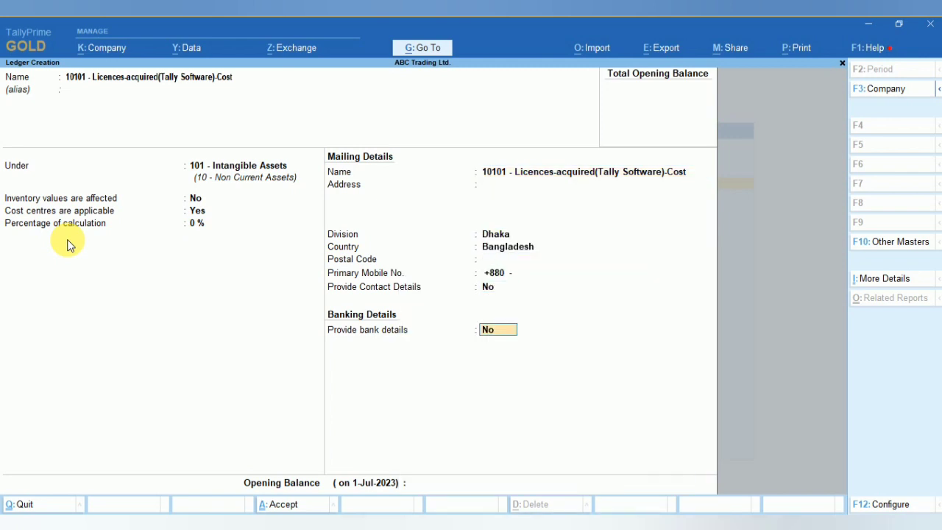
pyautogui.press('Return')
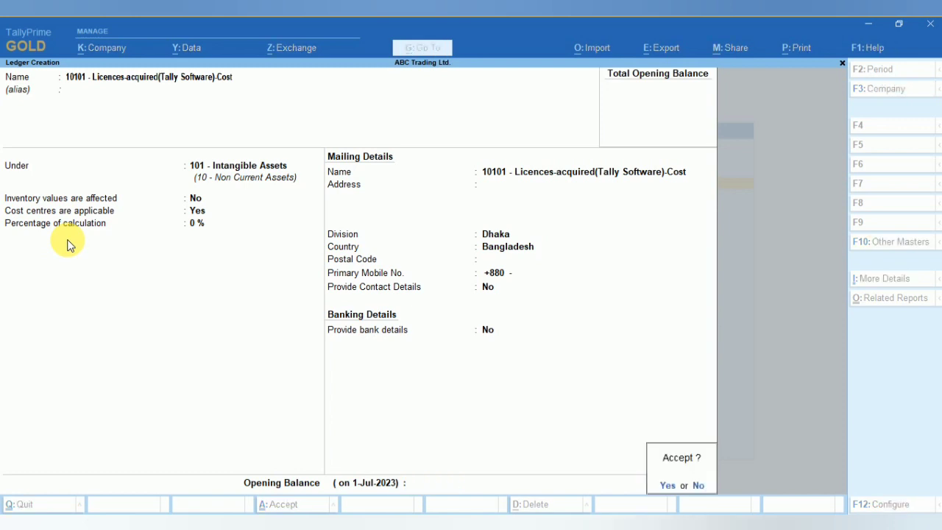
pyautogui.click(671, 489)
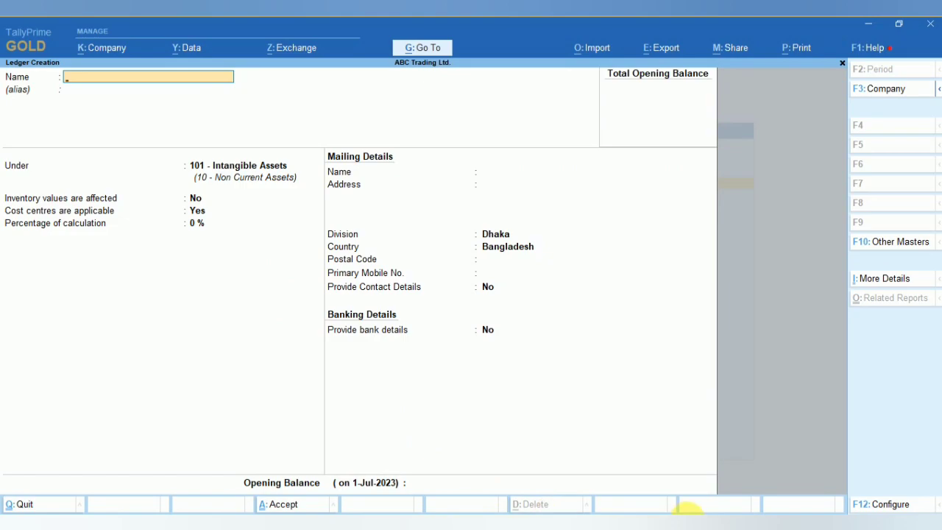
# - Copy 10102 - Licences-acquired(Tally Software)-Accumulated Amortization from the Excel sheet into the name of the next TallyPrime ledger
pyautogui.click(702, 524)
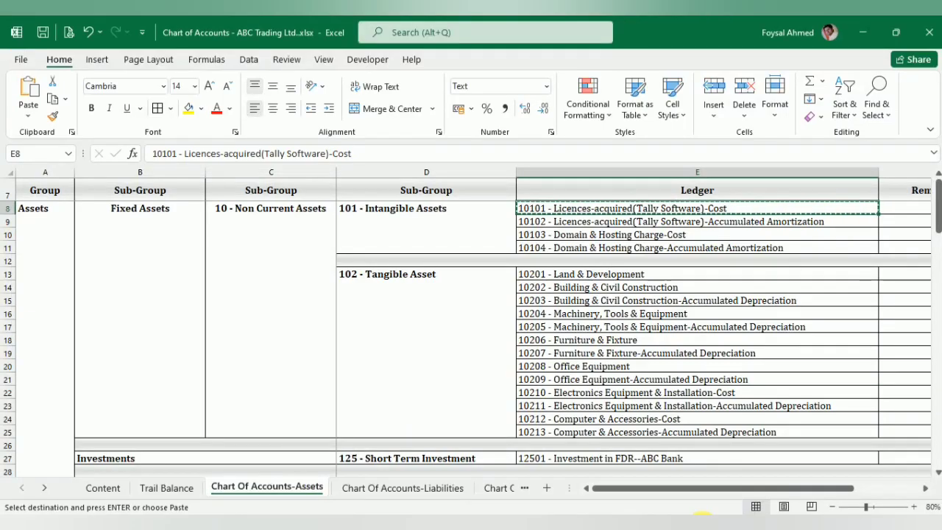
pyautogui.click(587, 223)
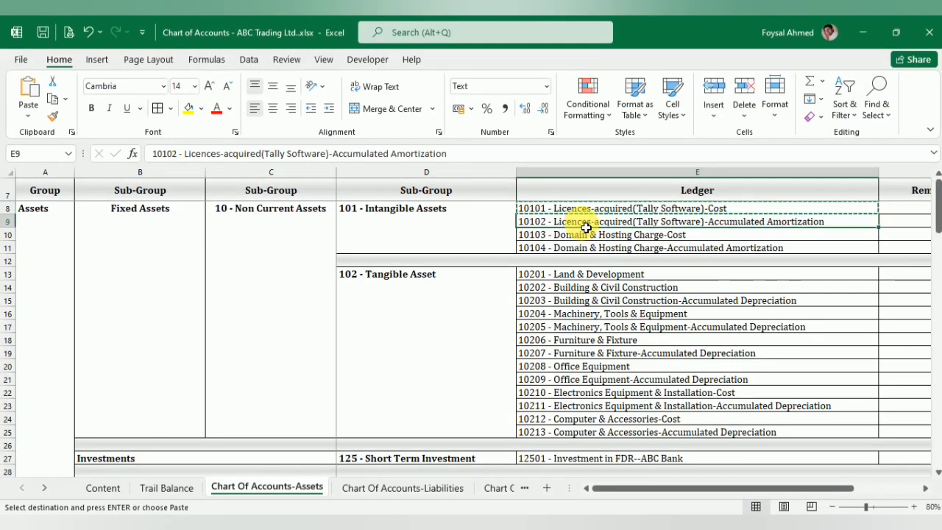
pyautogui.hotkey('ctrl', 'c')
pyautogui.hotkey('alt', 'Tab')
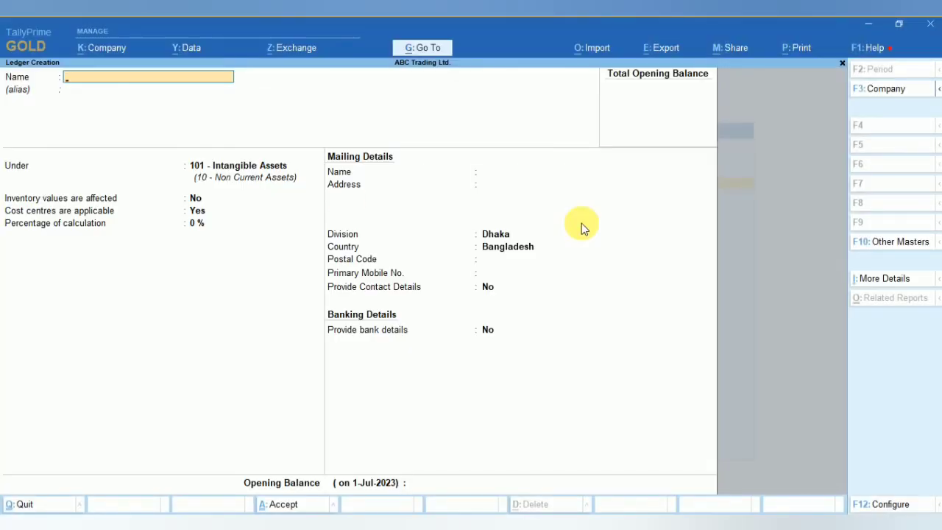
pyautogui.press('ctrl')
pyautogui.hotkey('ctrl', 'v')
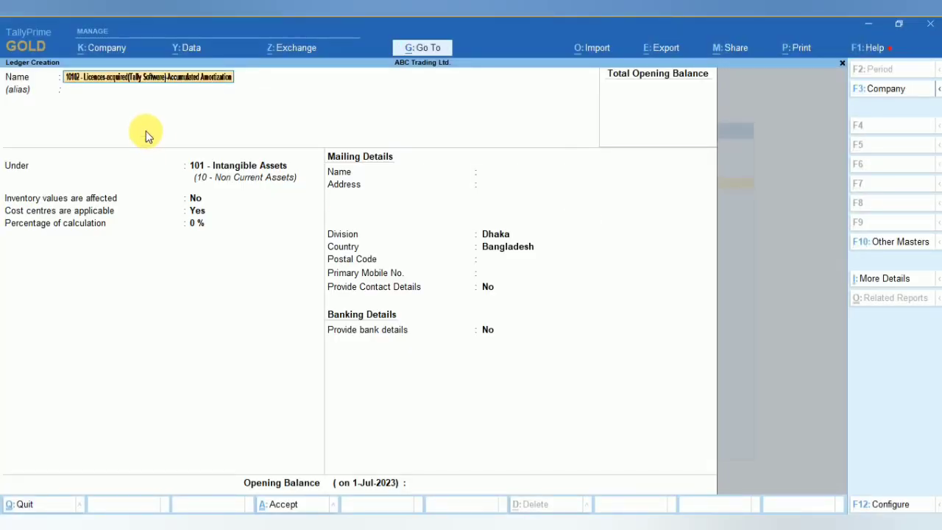
# - Leave the alias blank, keep the ledger under 101 - Intangible Assets, and save it
pyautogui.press('Return')
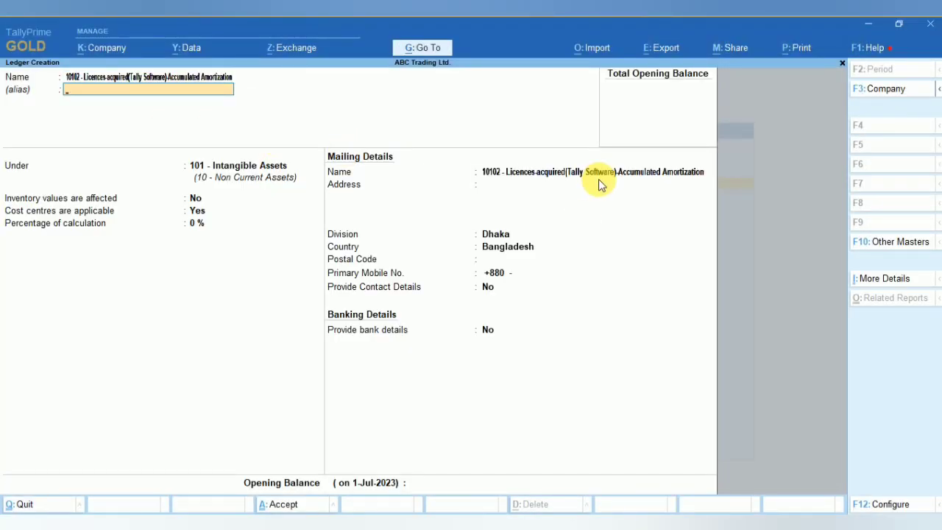
pyautogui.press('Return')
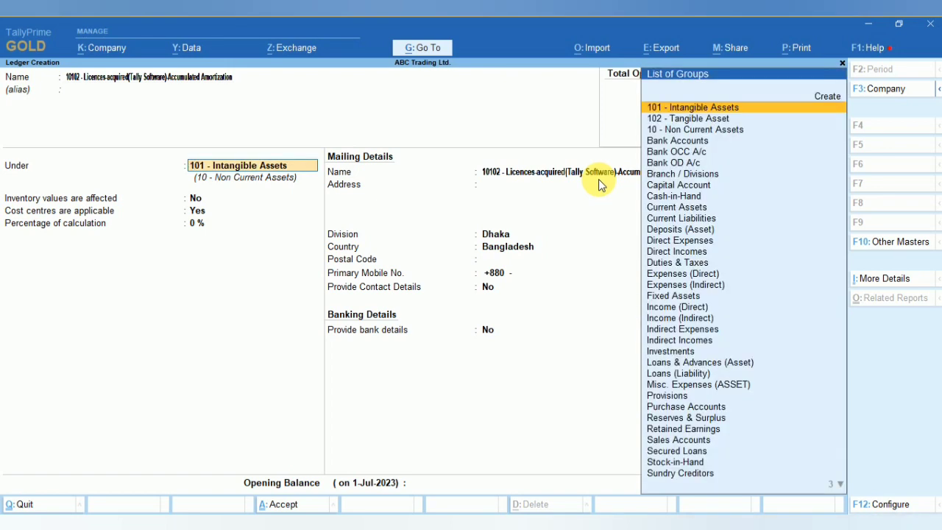
pyautogui.press('Return')
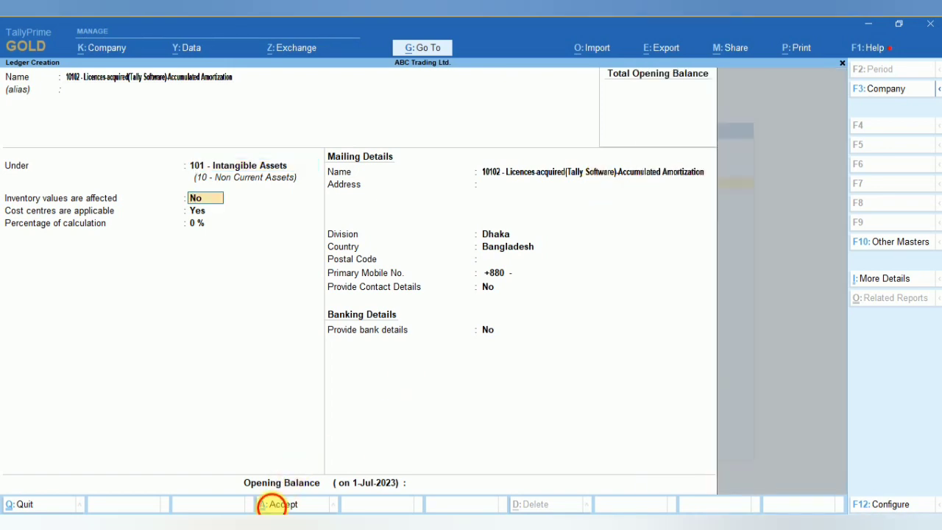
pyautogui.click(278, 505)
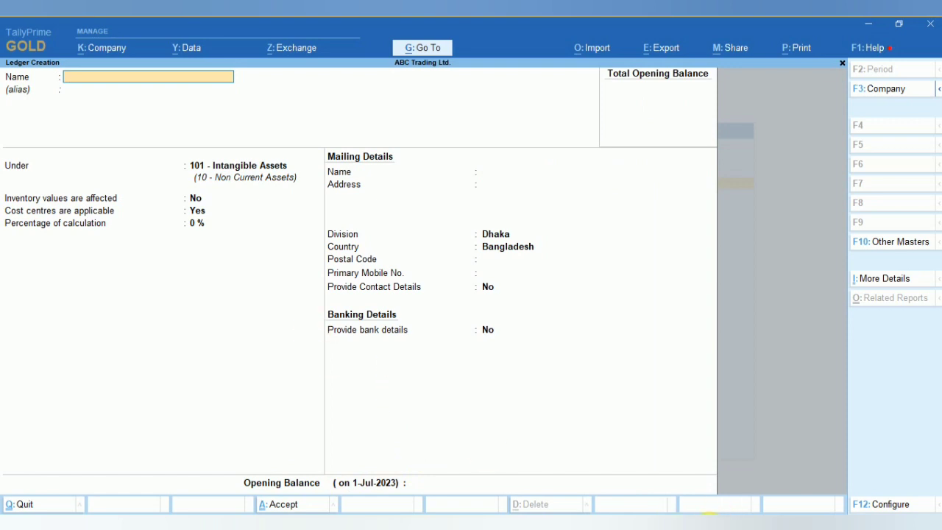
# - Copy 10103 - Domain & Hosting Charge-Cost from the Excel sheet as the next TallyPrime ledger's name and save that ledger
pyautogui.click(709, 526)
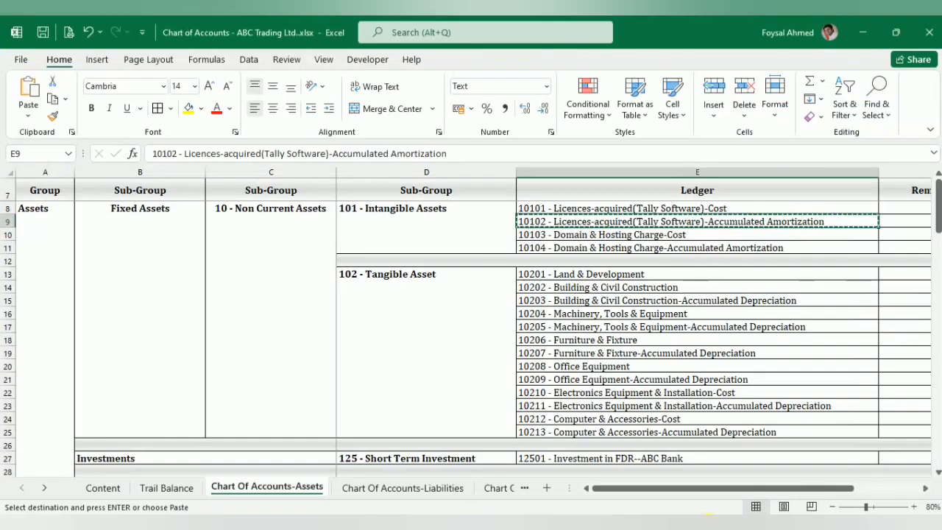
pyautogui.click(561, 240)
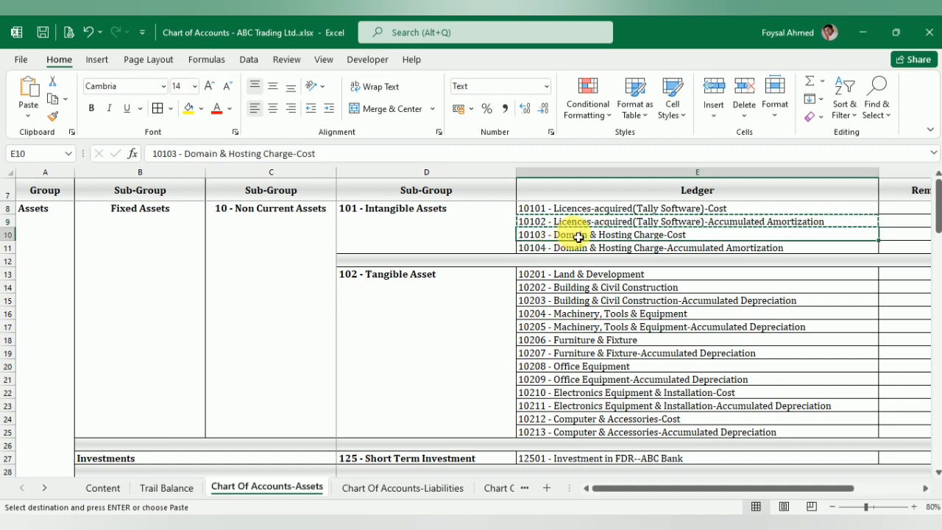
pyautogui.hotkey('ctrl', 'c')
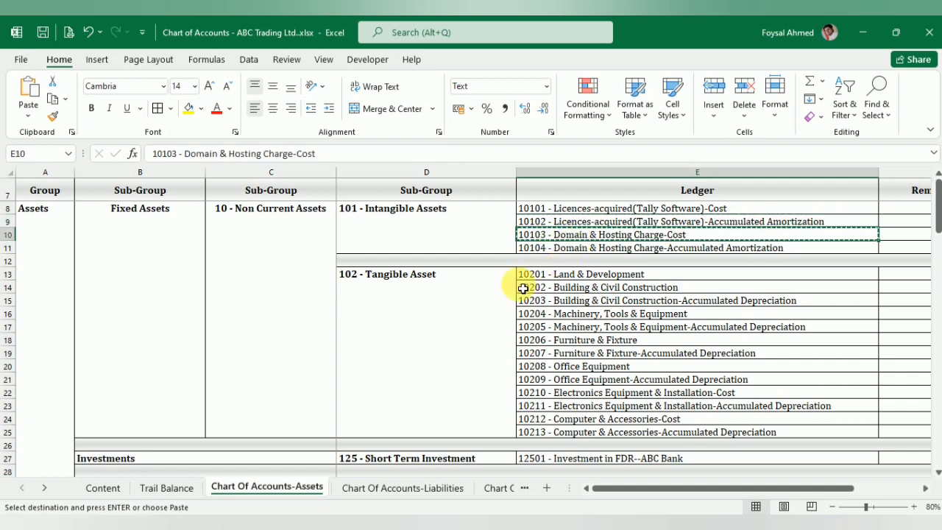
pyautogui.hotkey('alt', 'Tab')
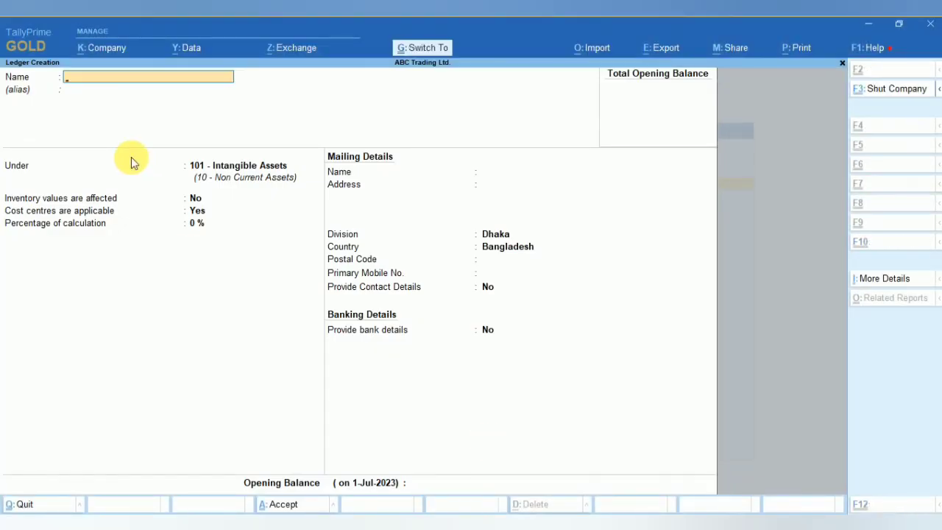
pyautogui.hotkey('ctrl', 'alt', 'v')
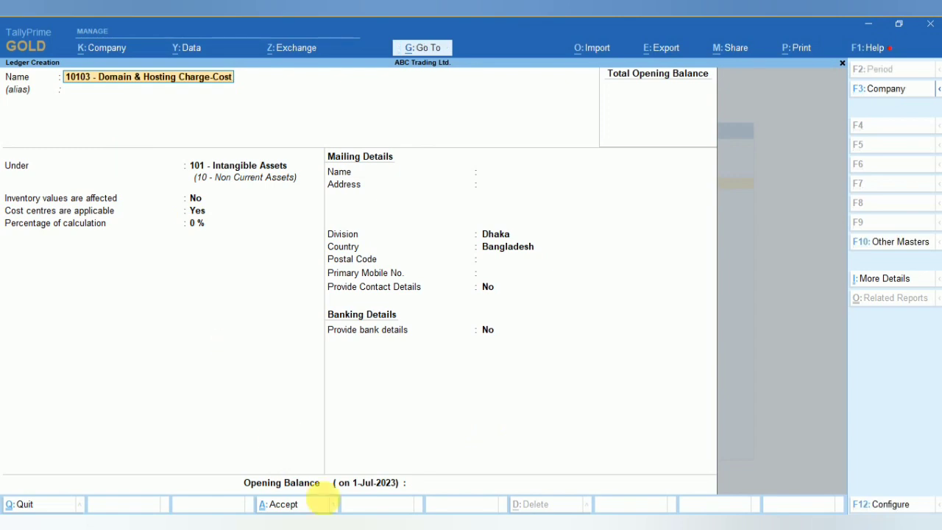
pyautogui.click(289, 506)
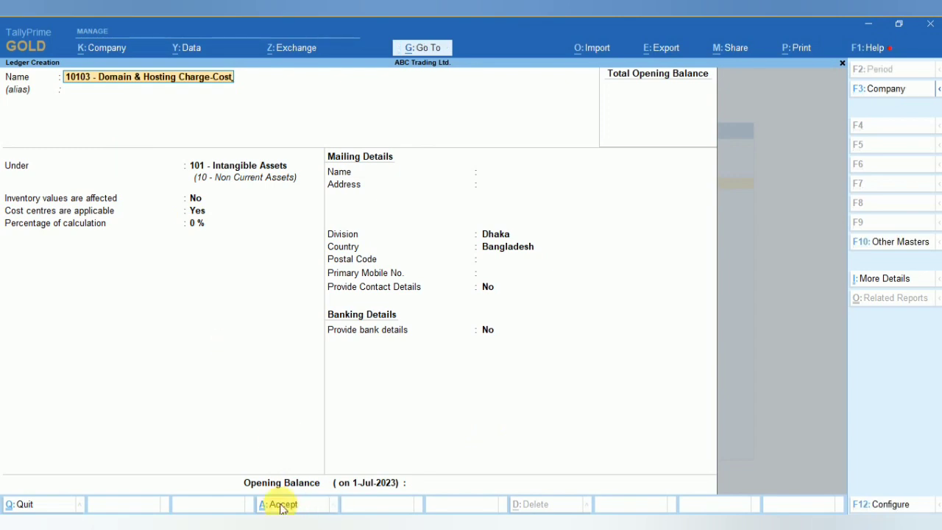
# - Copy 10104 - Domain & Hosting Charge-Accumulated Amortization from the Excel sheet as the next TallyPrime ledger's name and save that ledger
pyautogui.hotkey('alt', 'Tab')
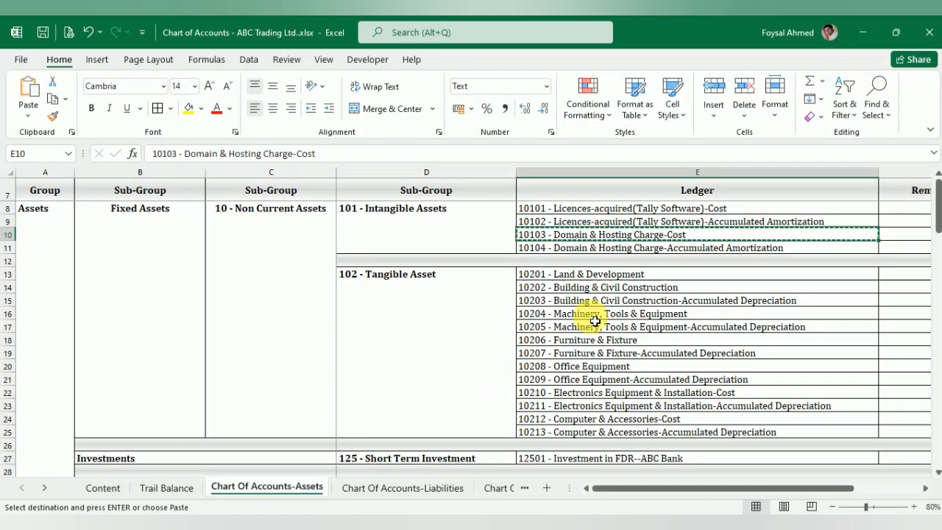
pyautogui.click(627, 250)
pyautogui.hotkey('ctrl', 'c')
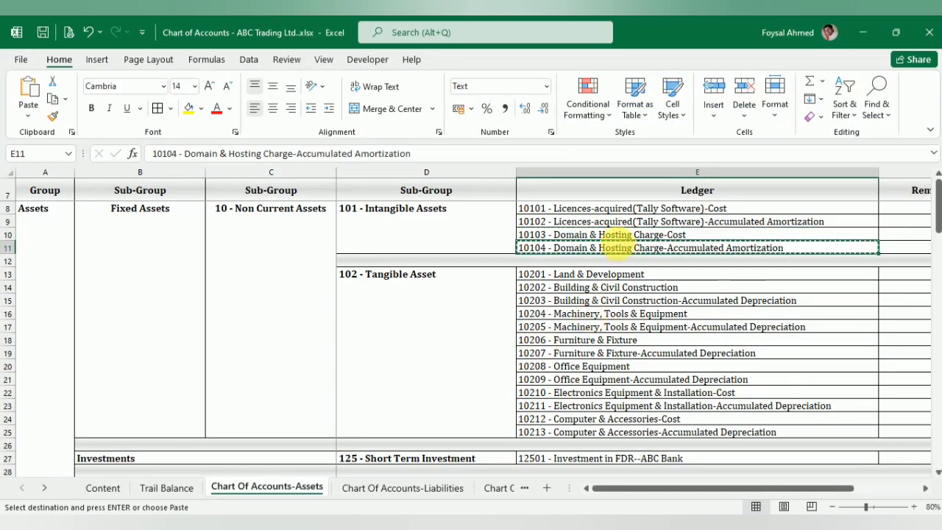
pyautogui.hotkey('alt', 'Tab')
pyautogui.hotkey('ctrl', 'alt', 'v')
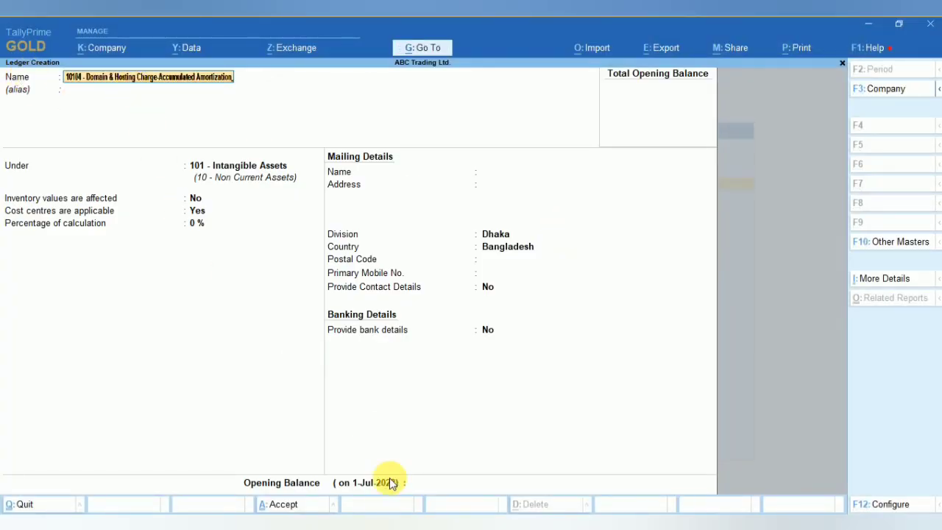
pyautogui.click(292, 504)
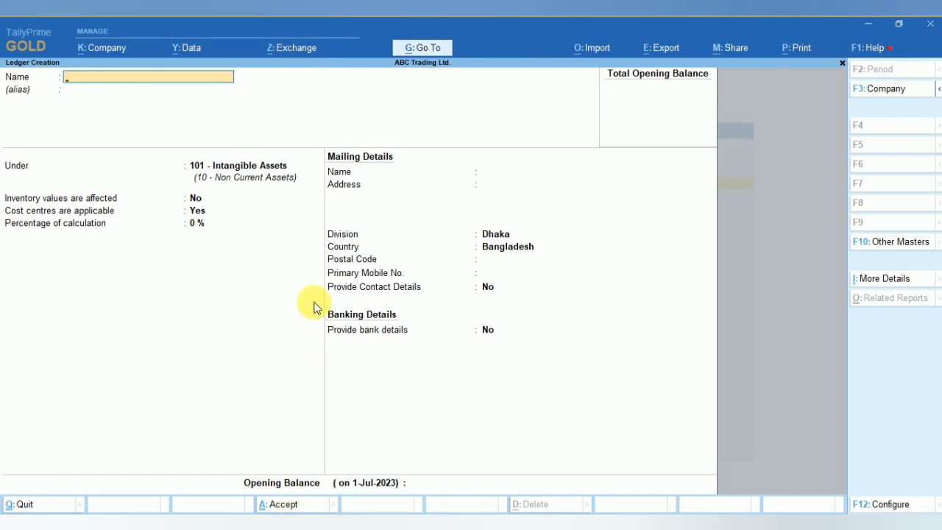
# - Leave ledger creation and open the ledger selection list of the account books
pyautogui.press('Escape')
pyautogui.press('y')
pyautogui.press('Escape')
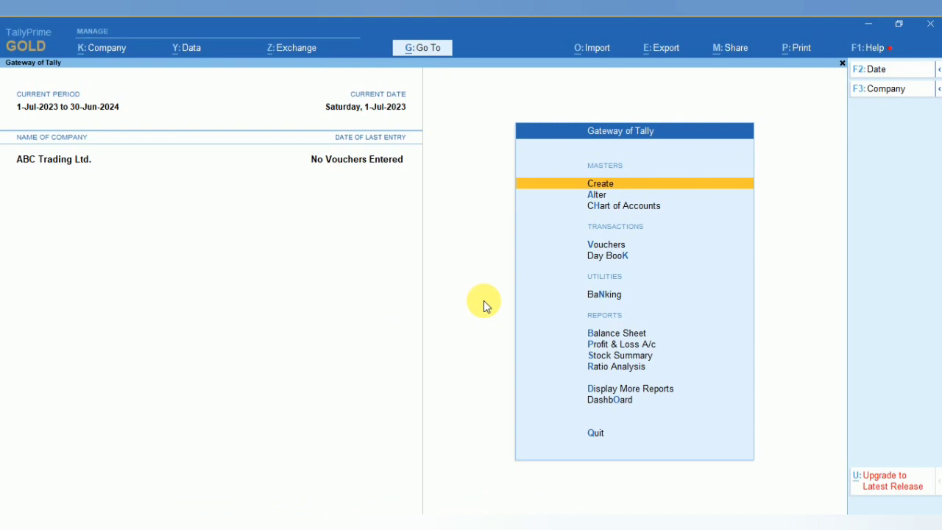
pyautogui.click(615, 389)
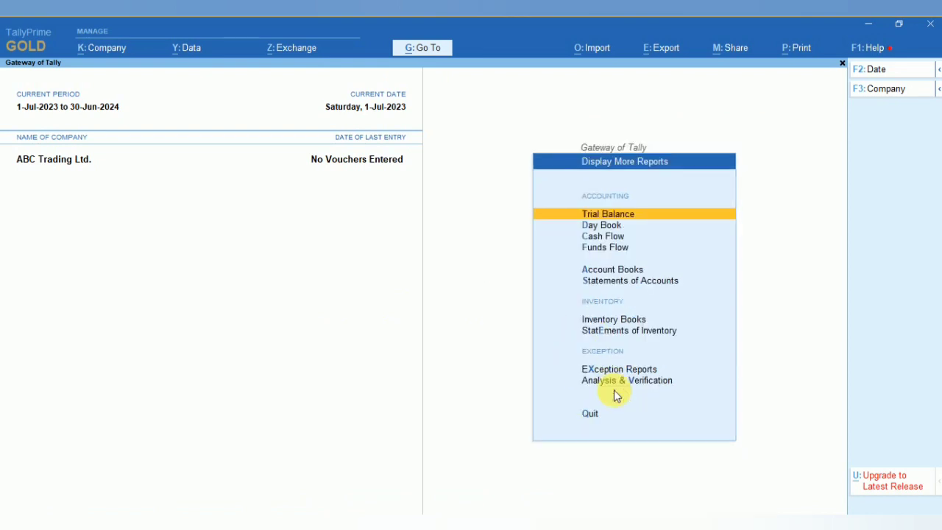
pyautogui.click(607, 271)
pyautogui.click(606, 213)
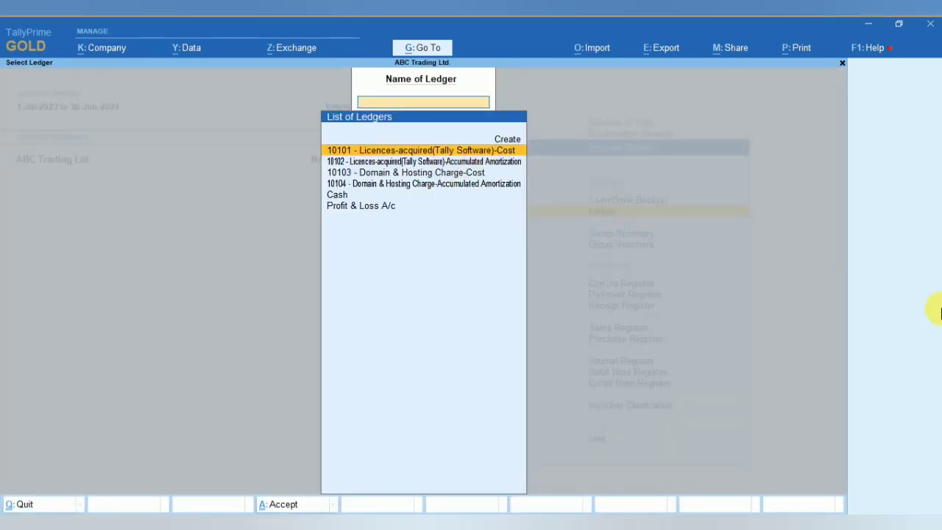
# - Look through the listed ledgers and open the vouchers report of 10101 - Licences-acquired(Tally Software)-Cost
pyautogui.press('Down')
pyautogui.press('Down')
pyautogui.press('Down')
pyautogui.press('Down')
pyautogui.press('Up')
pyautogui.press('Up')
pyautogui.press('Up')
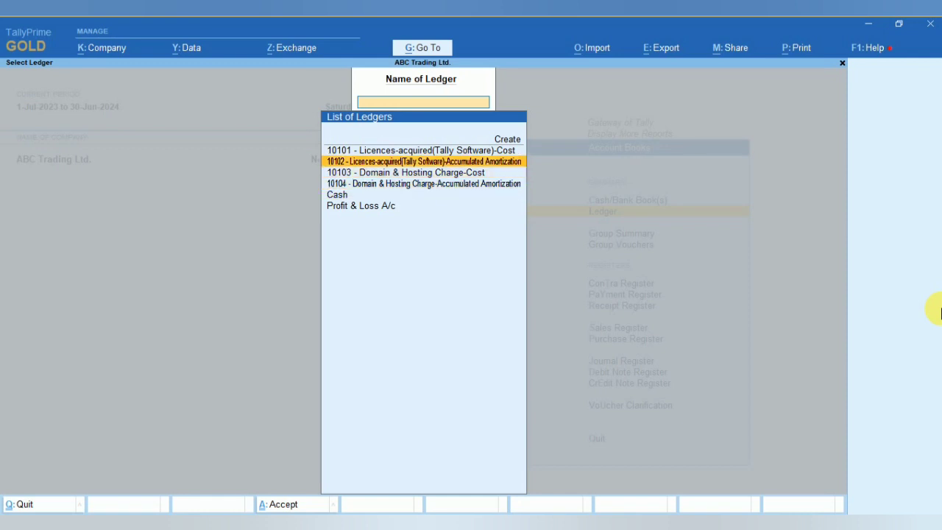
pyautogui.press('Up')
pyautogui.press('Return')
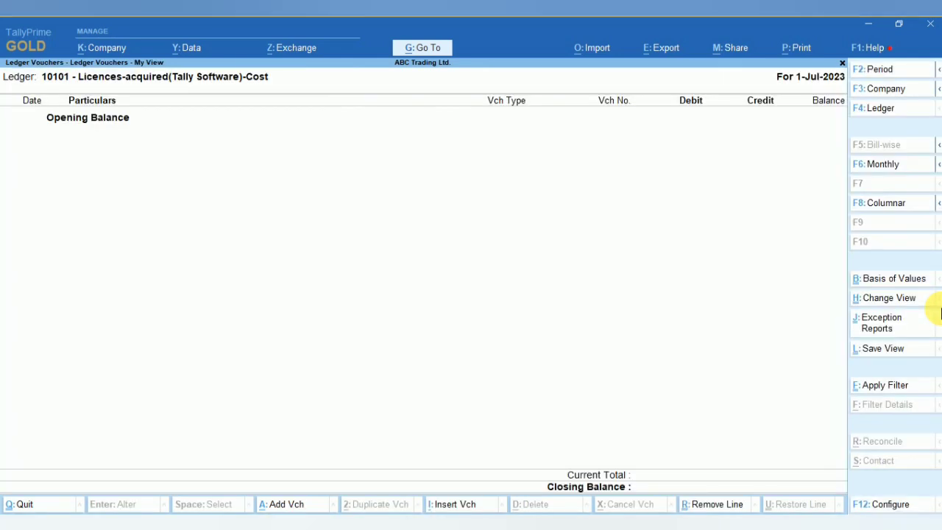
# - View the vouchers report of 10103 - Domain & Hosting Charge-Cost and return to the list of ledgers
pyautogui.press('Escape')
pyautogui.press('Down')
pyautogui.press('Down')
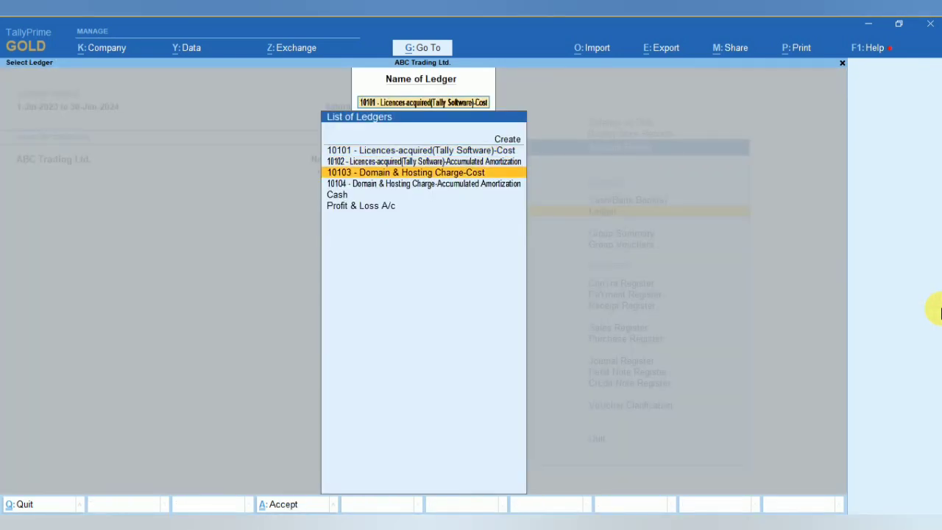
pyautogui.press('Return')
pyautogui.press('Escape')
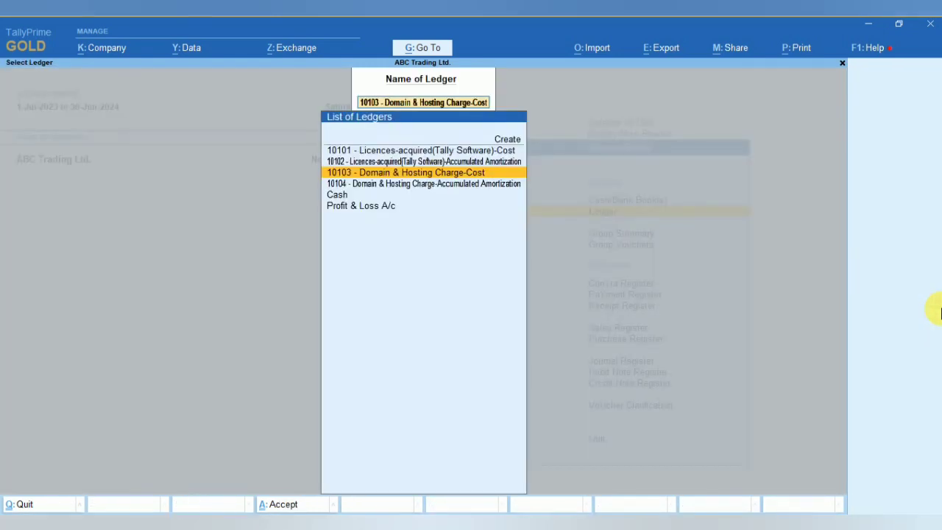
pyautogui.press('Down')
pyautogui.press('Home')
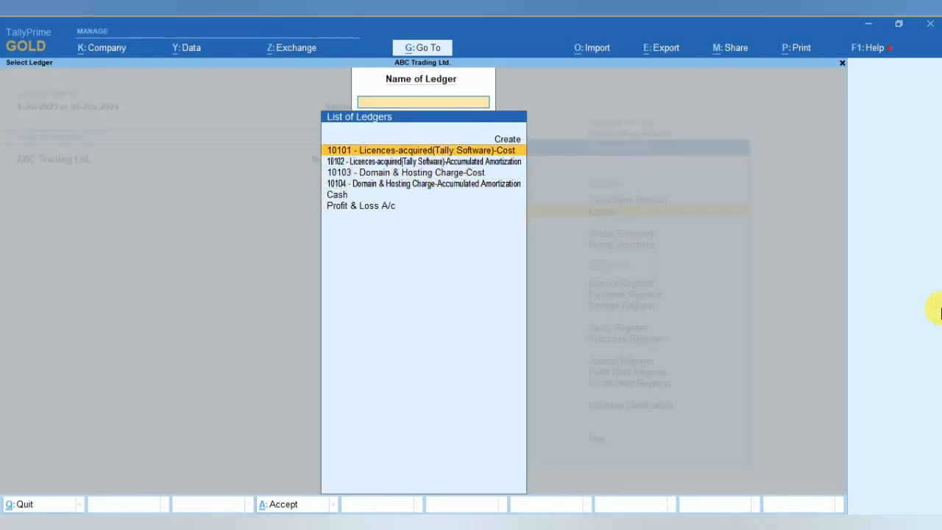
# - View the group summary of 101 - Intangible Assets and return to the Gateway of Tally
pyautogui.press('Escape')
pyautogui.press('Down')
pyautogui.press('Return')
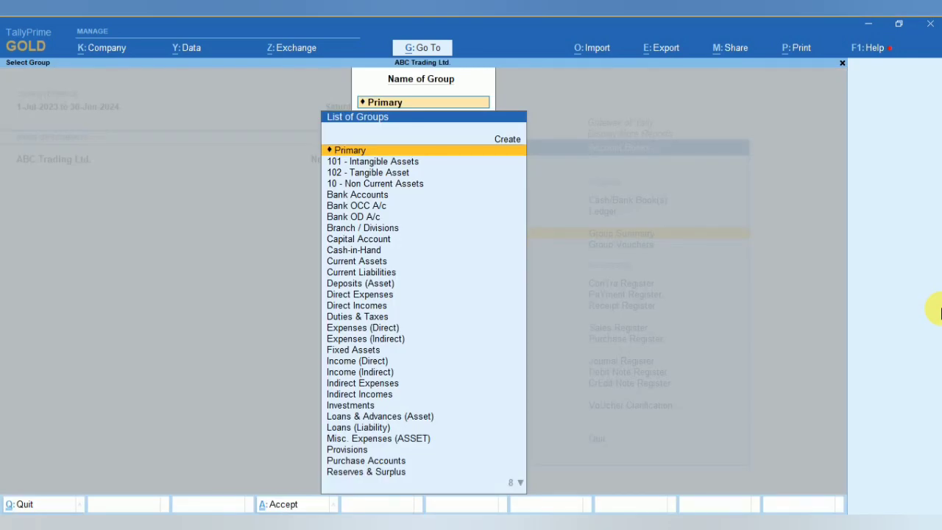
pyautogui.press('Down')
pyautogui.press('Return')
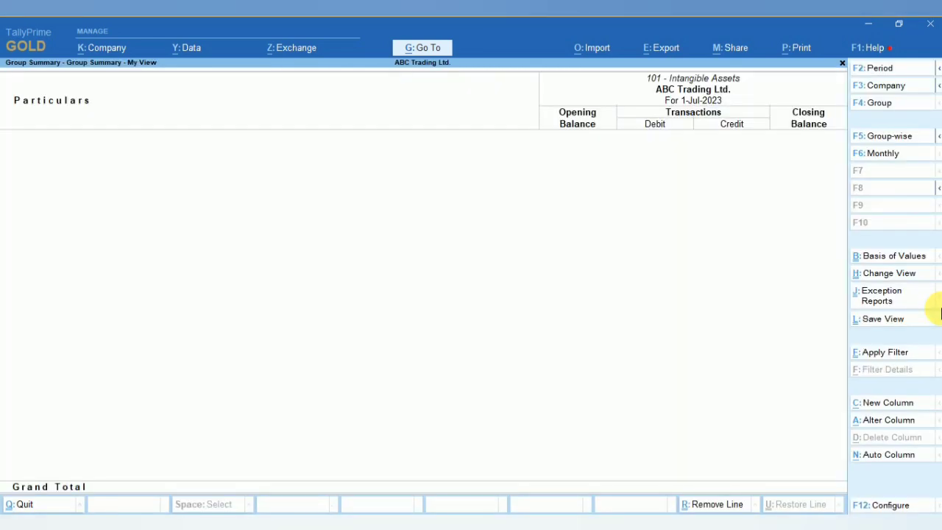
pyautogui.press('Escape')
pyautogui.press('Escape')
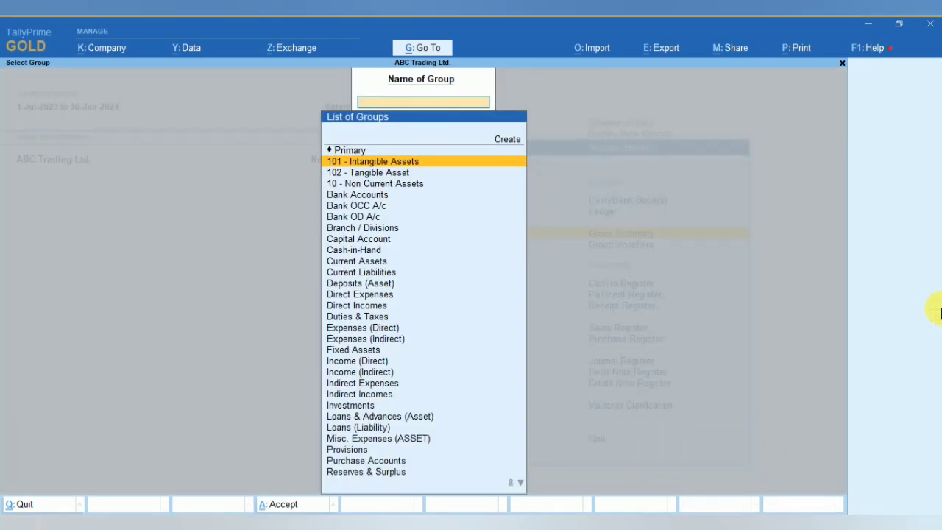
pyautogui.press('Escape')
pyautogui.press('Escape')
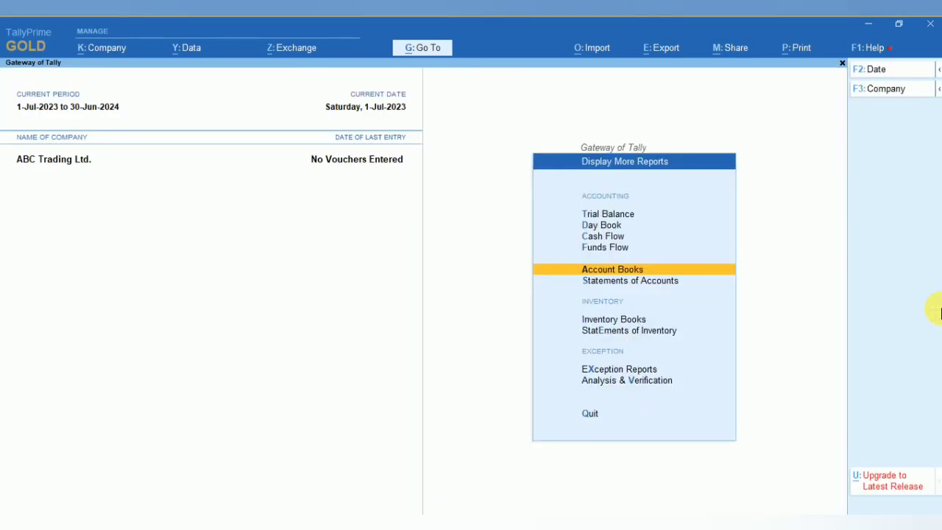
pyautogui.press('Escape')
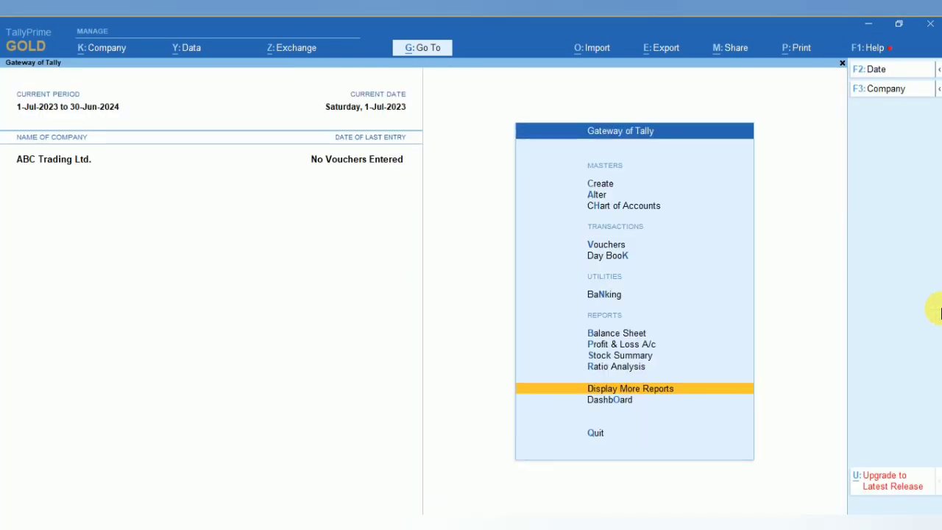
# - Examine the ledgers grouped under 101 - Intangible Assets in the chart of accounts' list of ledgers
pyautogui.click(609, 207)
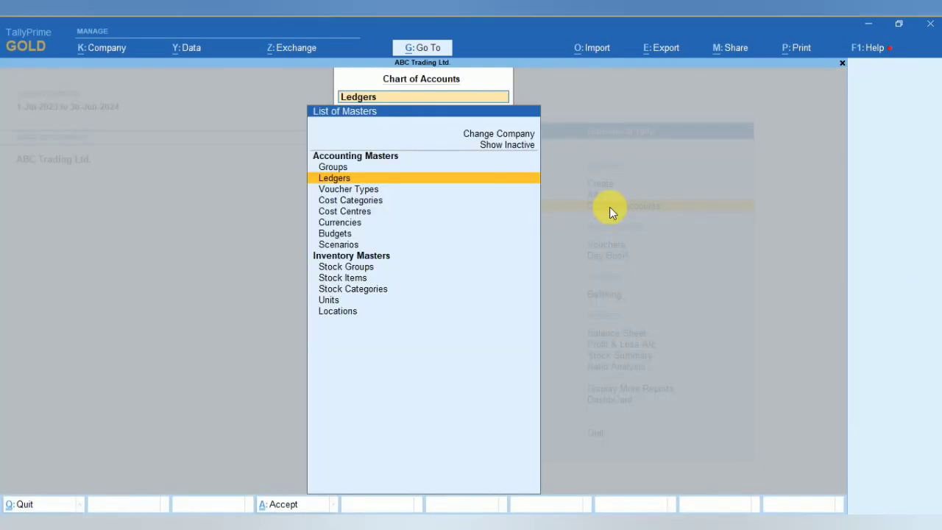
pyautogui.press('Return')
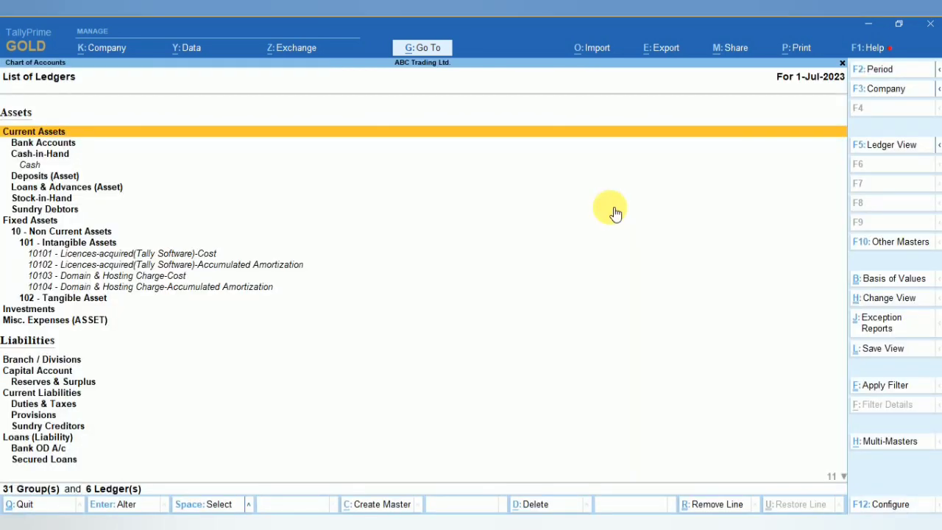
pyautogui.press('Down')
pyautogui.press('Down')
pyautogui.press('Down')
pyautogui.press('Down')
pyautogui.press('Down')
pyautogui.press('Down')
pyautogui.press('Down')
pyautogui.press('Down')
pyautogui.press('Down')
pyautogui.press('Down')
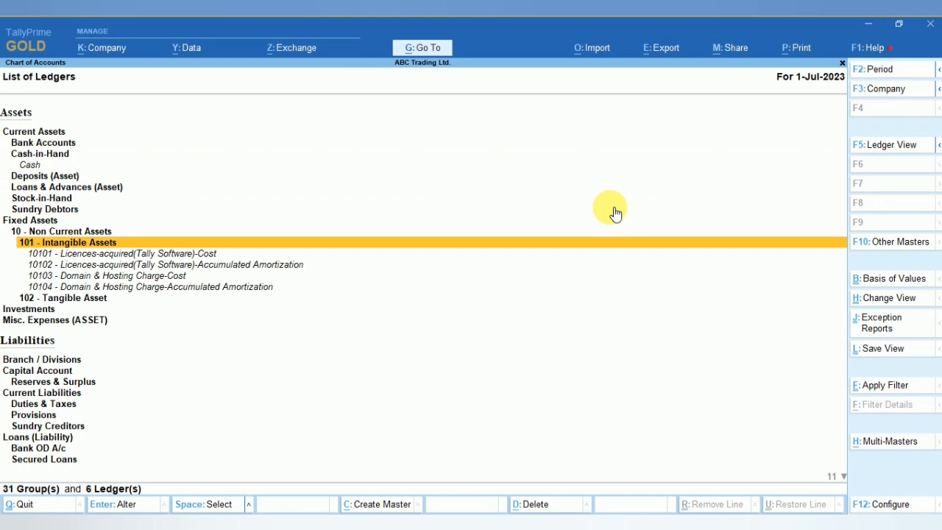
pyautogui.press('Down')
pyautogui.press('Down')
pyautogui.press('Down')
pyautogui.press('Down')
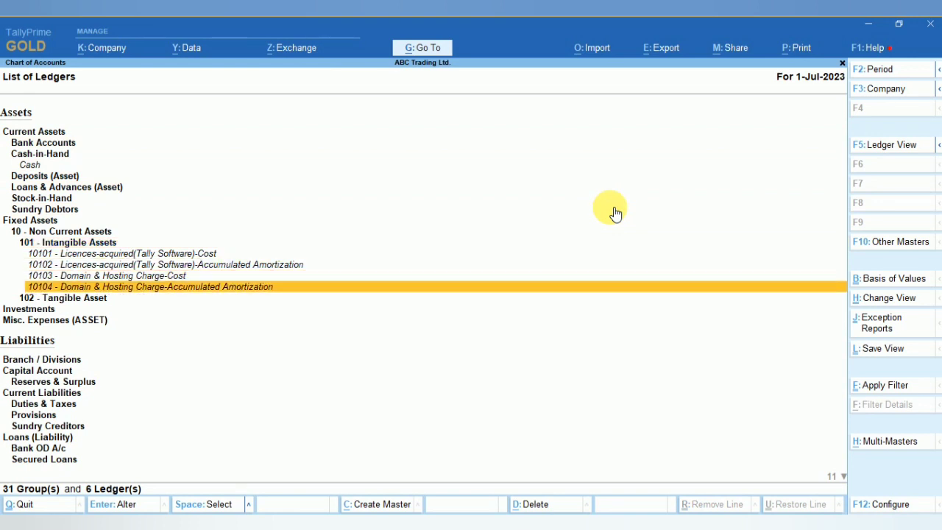
pyautogui.press('Down')
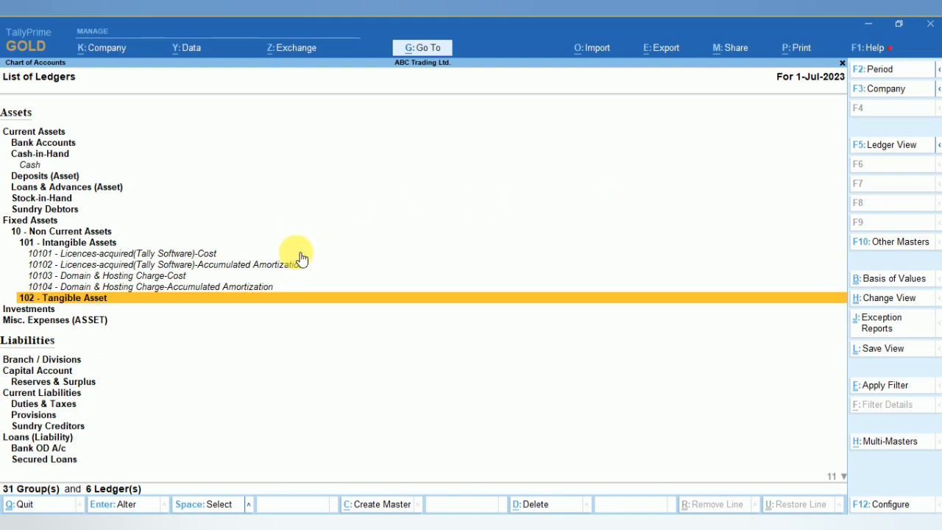
# - Close the list of ledgers and open a blank ledger creation form
pyautogui.press('Escape')
pyautogui.press('Escape')
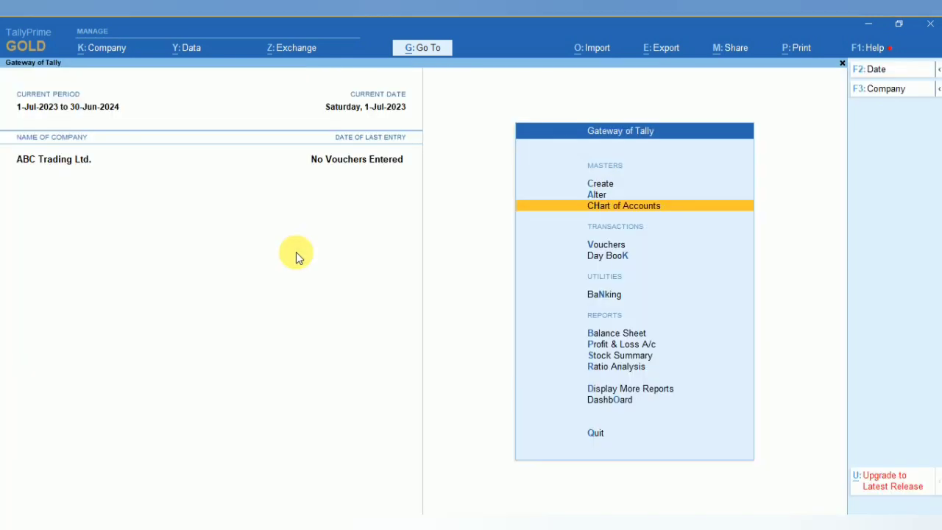
pyautogui.click(657, 188)
pyautogui.press('Down')
pyautogui.press('Return')
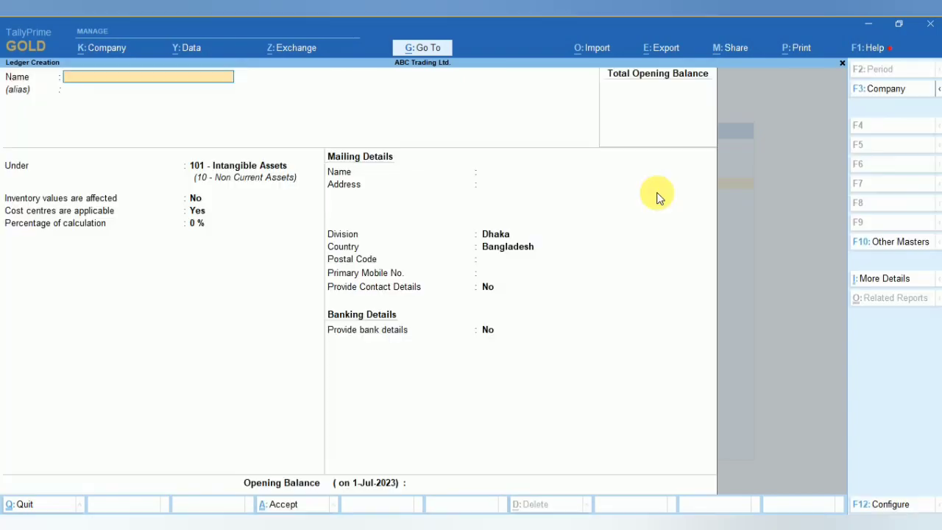
# - Copy 10201 - Land & Development from the Excel sheet into the name of the new TallyPrime ledger
pyautogui.hotkey('alt', 'Tab')
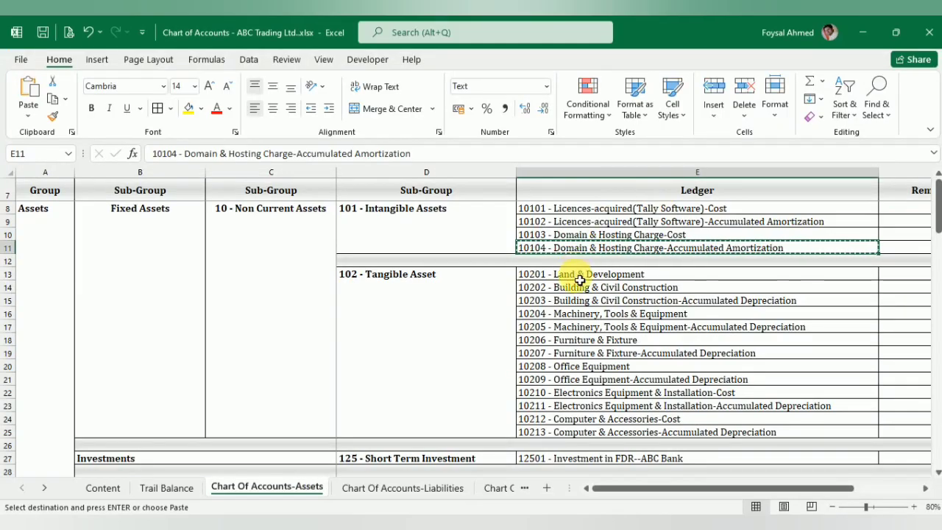
pyautogui.click(580, 277)
pyautogui.press('Escape')
pyautogui.hotkey('ctrl', 'c')
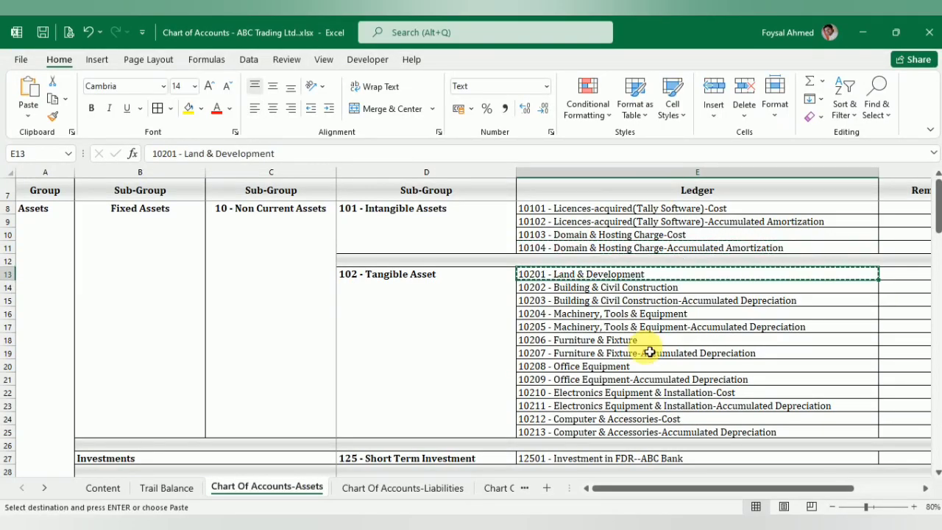
pyautogui.hotkey('alt', 'Tab')
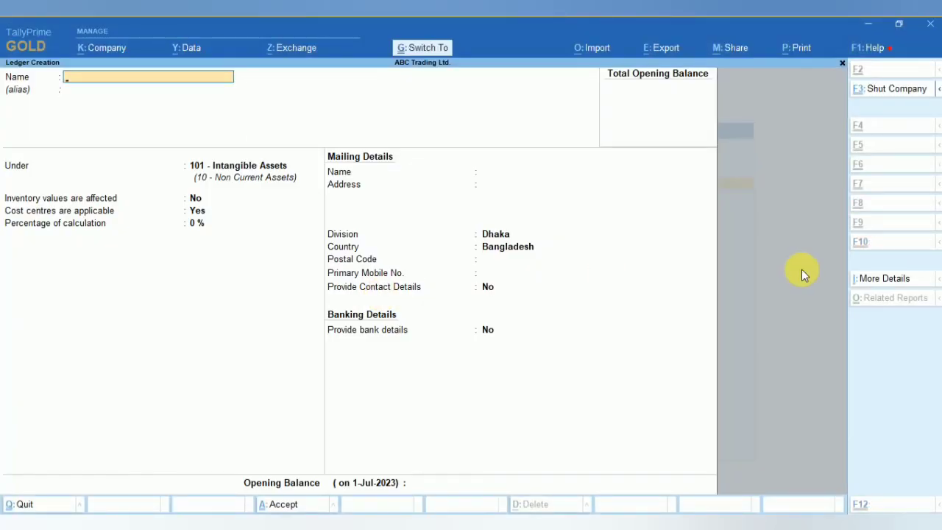
pyautogui.hotkey('ctrl', 'alt', 'v')
pyautogui.press('Return')
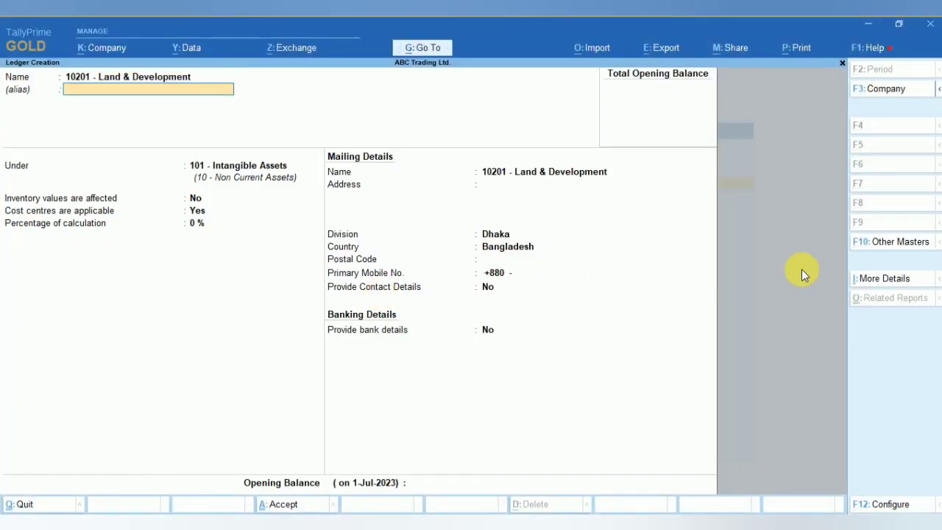
# - Leave the alias blank, place the ledger under 102 - Tangible Asset with cost centres applicable set to Yes, and save it
pyautogui.press('Return')
pyautogui.write('102')
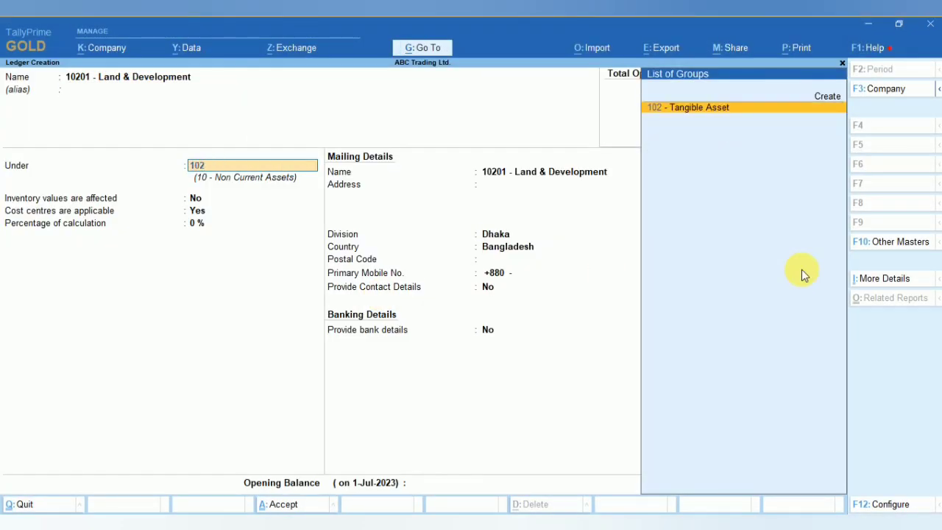
pyautogui.press('Return')
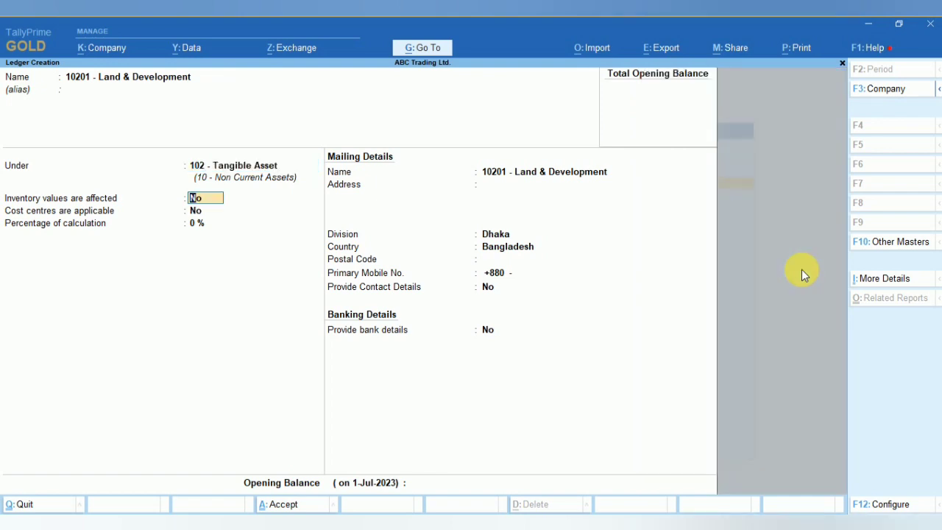
pyautogui.press('Return')
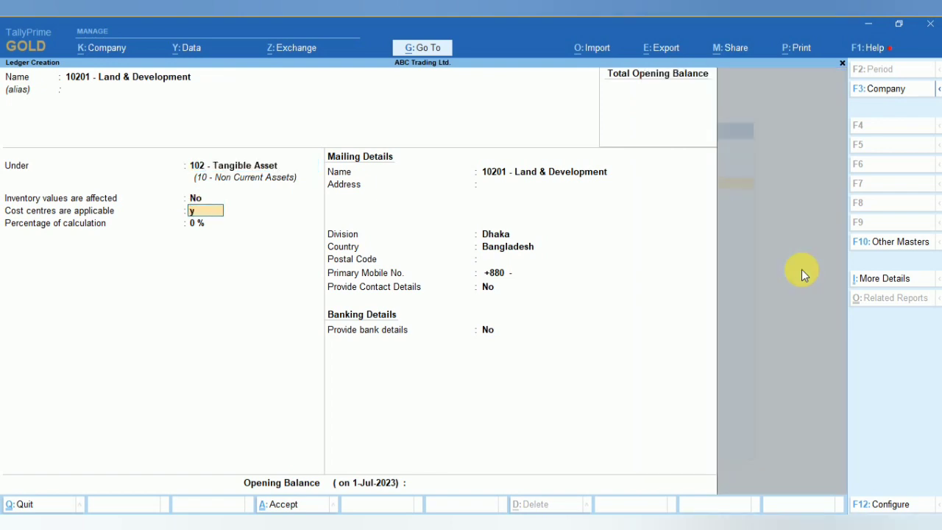
pyautogui.press('Return')
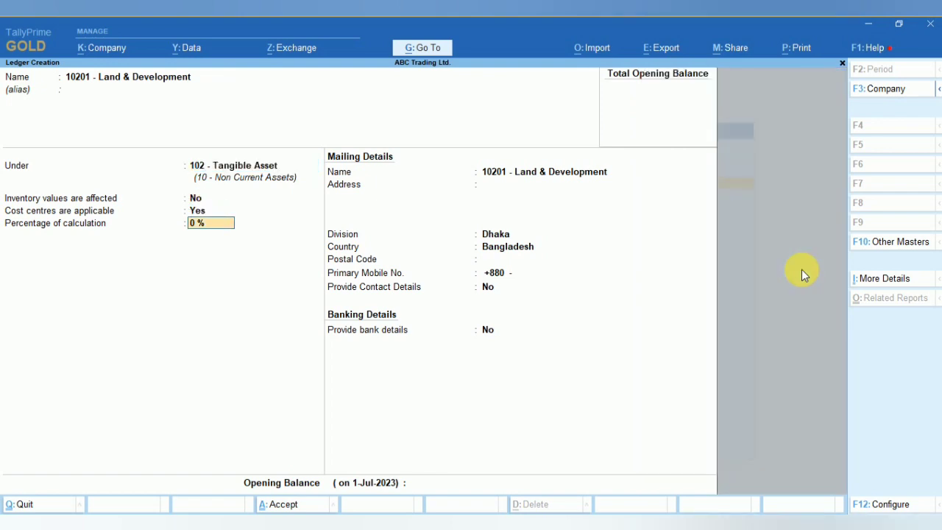
pyautogui.click(286, 504)
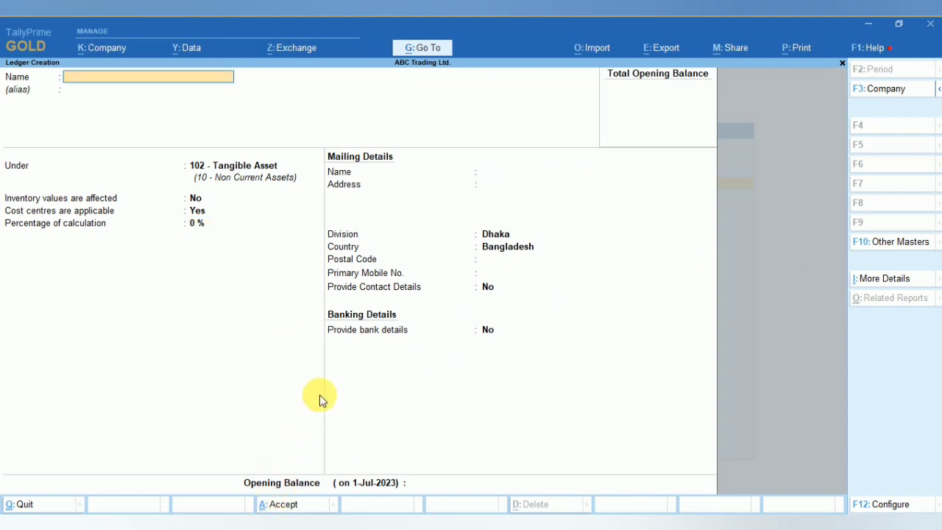
# - Copy 10202 - Building & Civil Construction from the Excel sheet into the name of the next TallyPrime ledger
pyautogui.hotkey('alt', 'Tab')
pyautogui.click(596, 289)
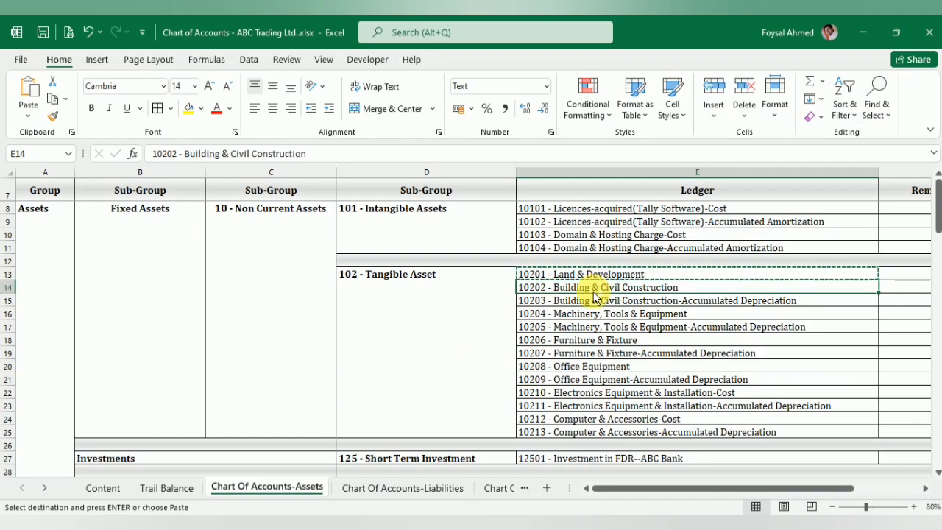
pyautogui.hotkey('ctrl', 'c')
pyautogui.hotkey('alt', 'Tab')
pyautogui.hotkey('ctrl', 'alt', 'v')
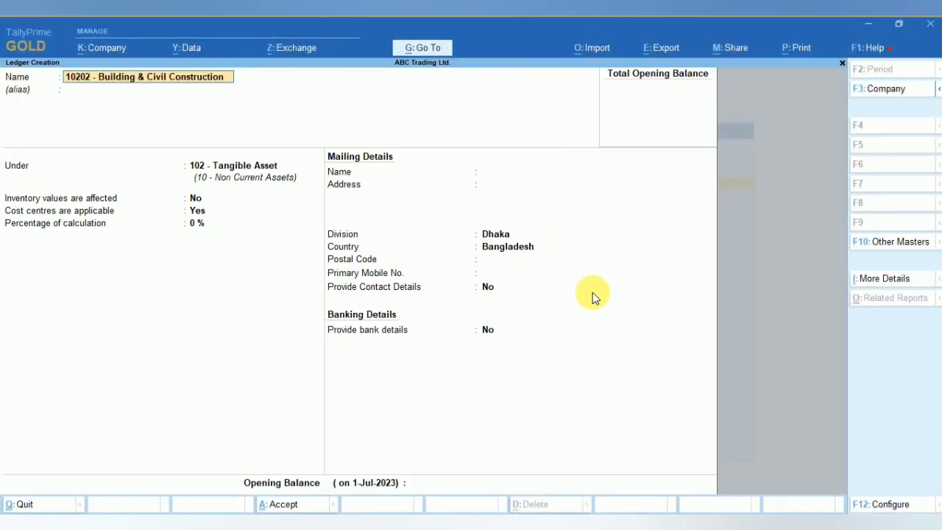
# - Leave the alias blank and save the 10202 - Building & Civil Construction ledger under 102 - Tangible Asset
pyautogui.press('Return')
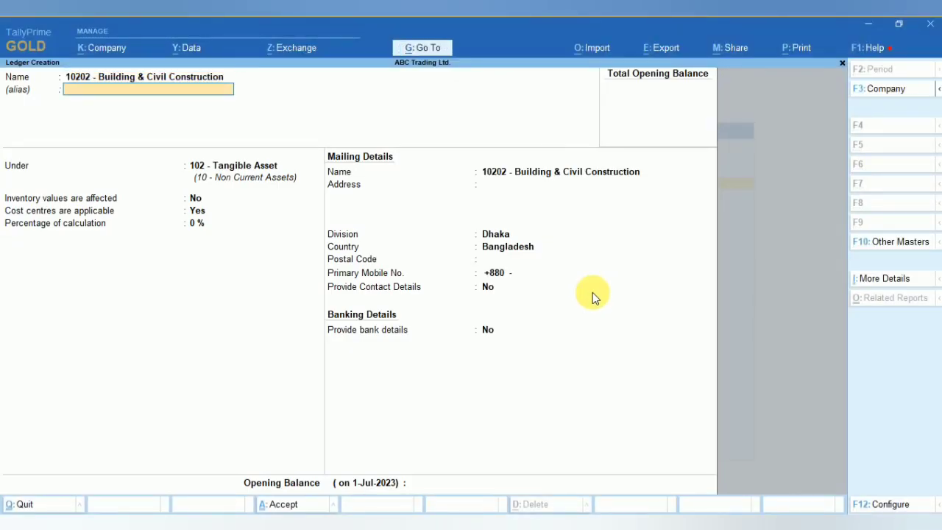
pyautogui.click(295, 505)
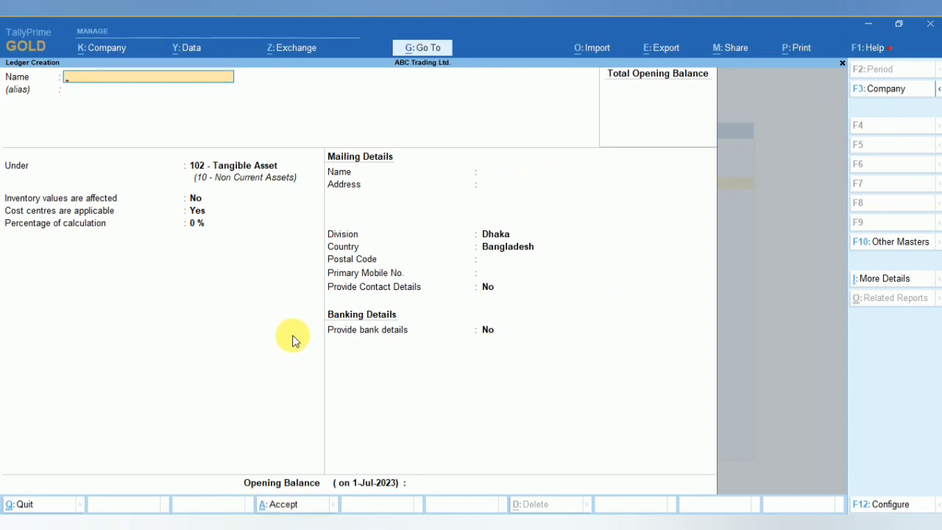
# - Copy 10203 - Building & Civil Construction-Accumulated Depreciation from the Excel sheet as the next TallyPrime ledger's name and save it under 102 - Tangible Asset
pyautogui.hotkey('alt', 'Tab')
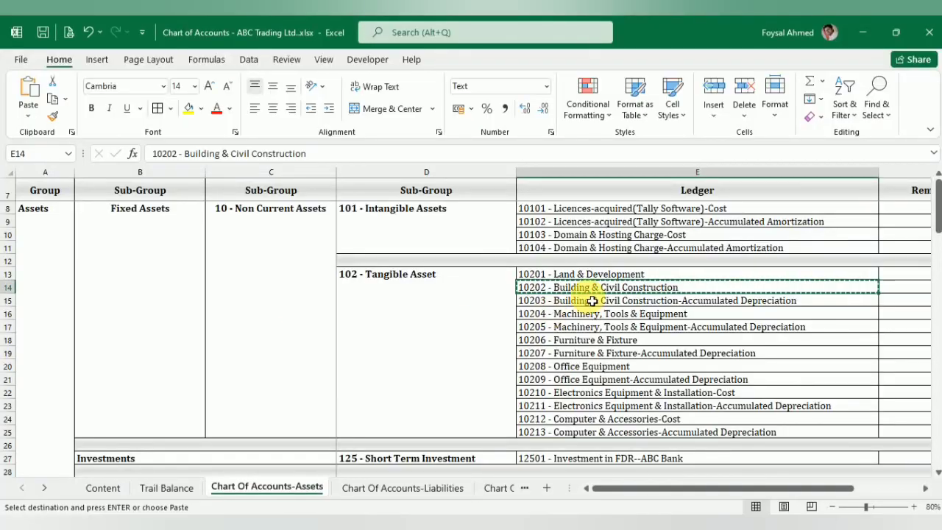
pyautogui.click(593, 301)
pyautogui.hotkey('ctrl', 'c')
pyautogui.hotkey('alt', 'Tab')
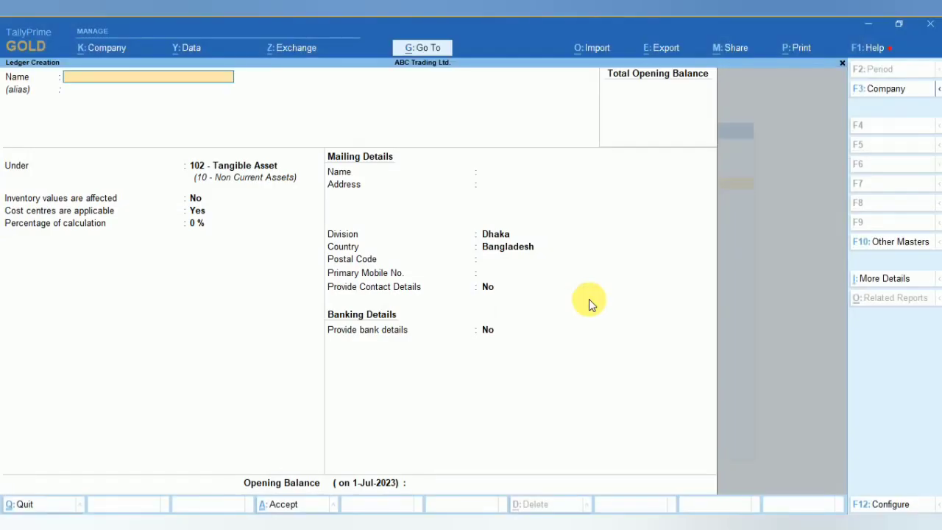
pyautogui.hotkey('ctrl', 'v')
pyautogui.press('Return')
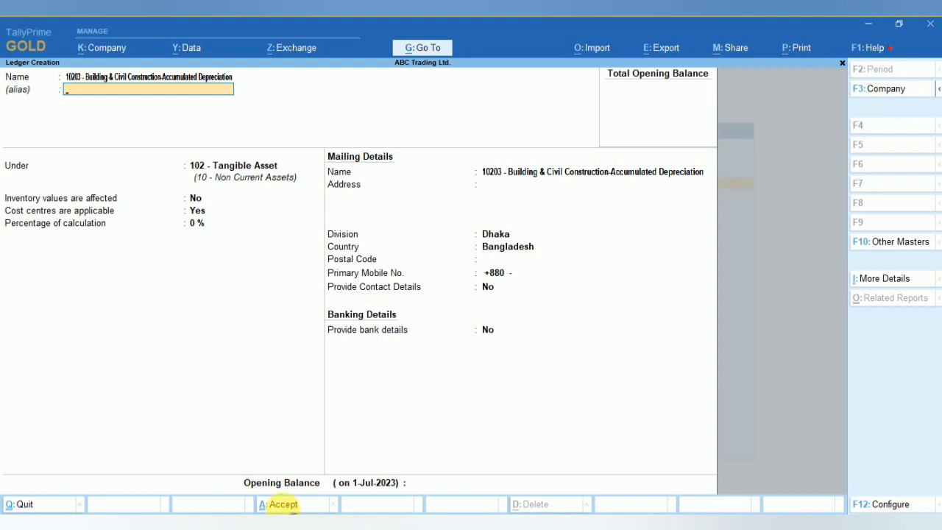
pyautogui.click(284, 505)
# - Quit ledger creation and open the list of ledgers in the chart of accounts to review the new ledgers
pyautogui.press('Escape')
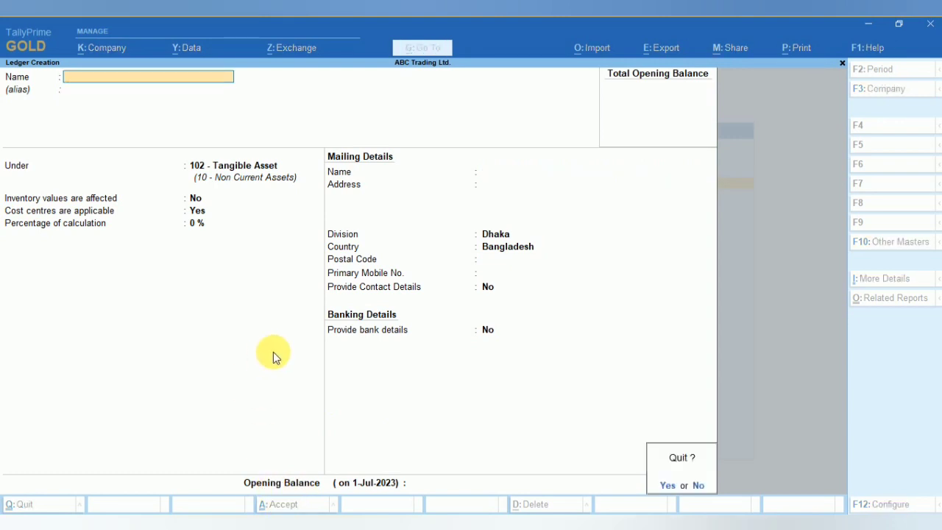
pyautogui.press('y')
pyautogui.press('Escape')
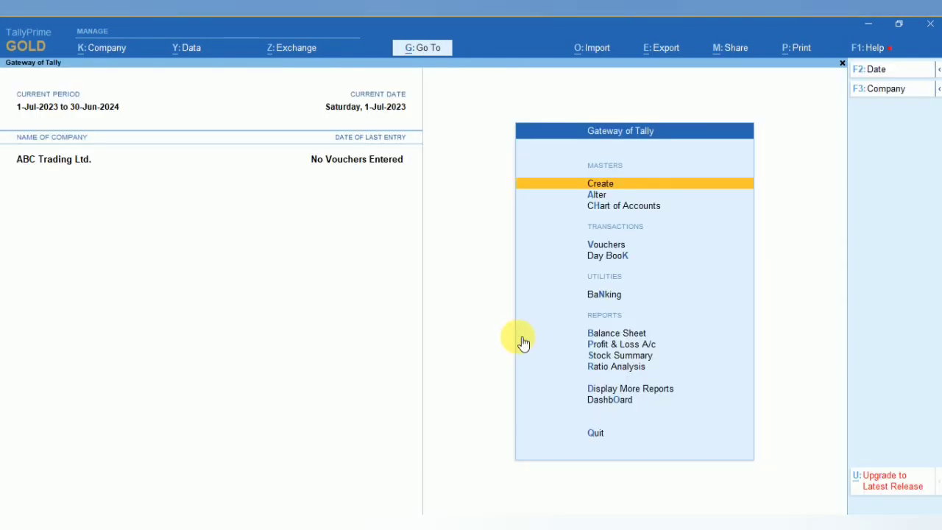
pyautogui.press('Down')
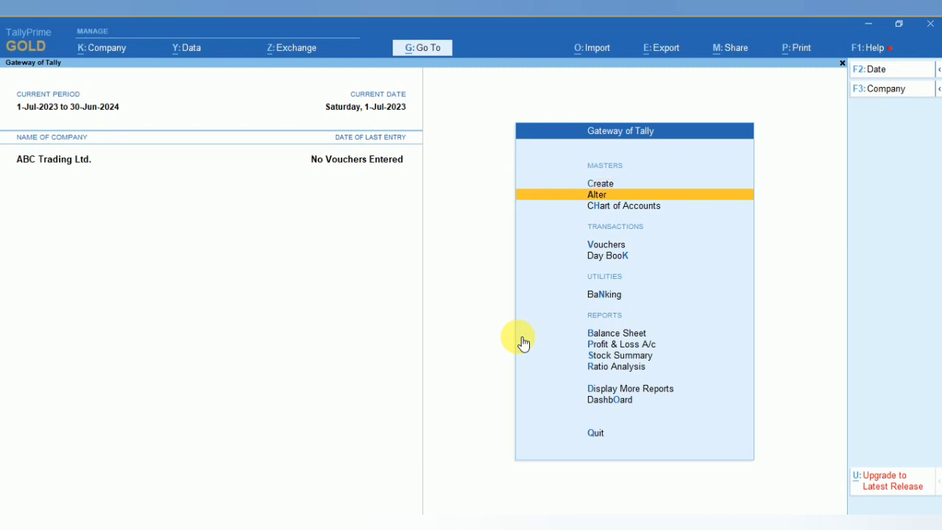
pyautogui.press('Down')
pyautogui.press('Return')
pyautogui.press('Return')
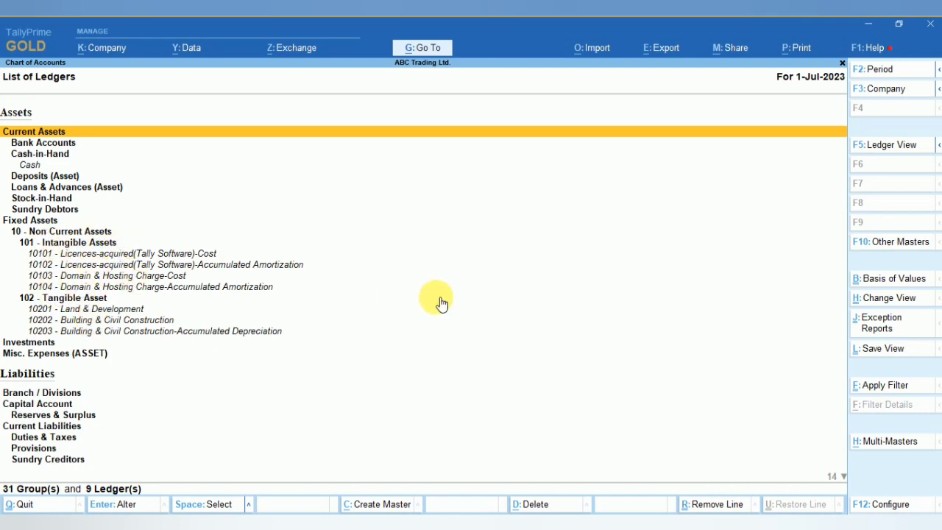
# - Close the list of ledgers and leave the chart of accounts master selection
pyautogui.press('Escape')
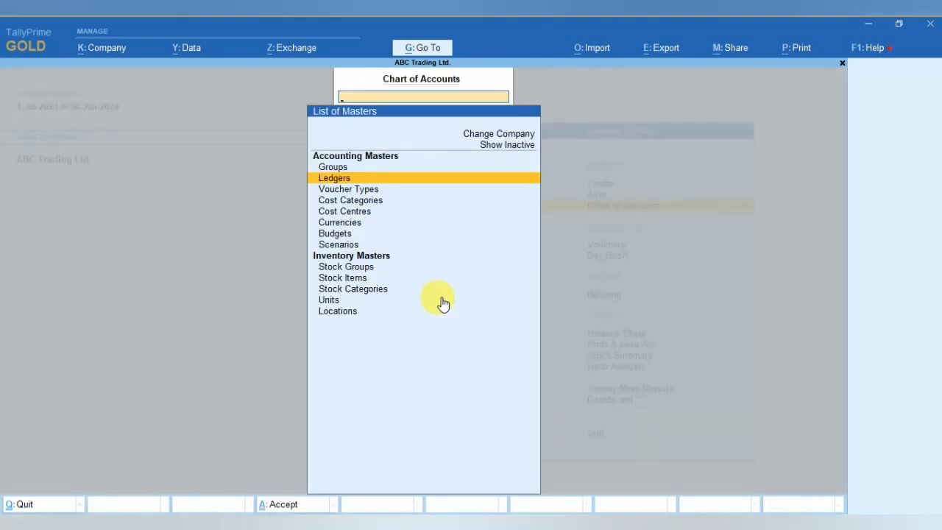
pyautogui.press('Escape')
pyautogui.press('ctrl')
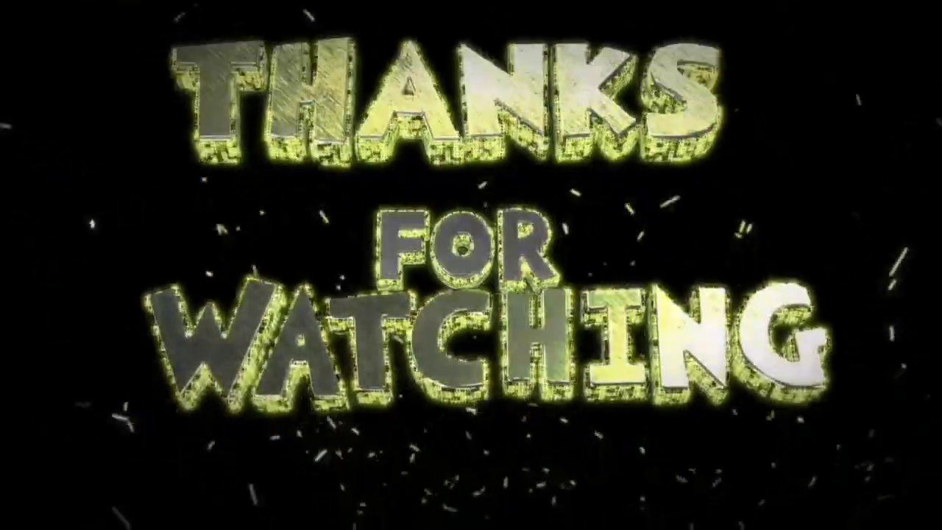